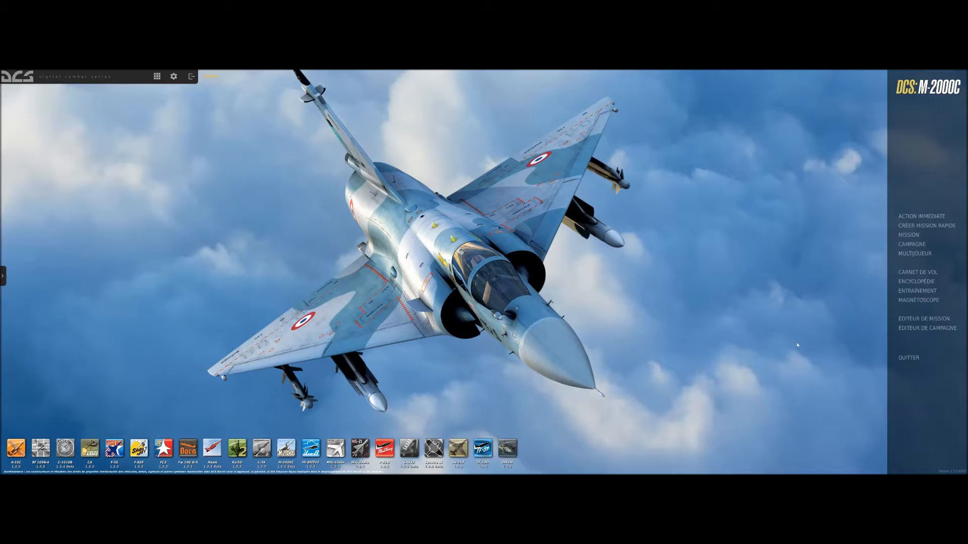
Step: Open the mission editor and check the airfield information for Kobuleti and Batumi
click(912, 319)
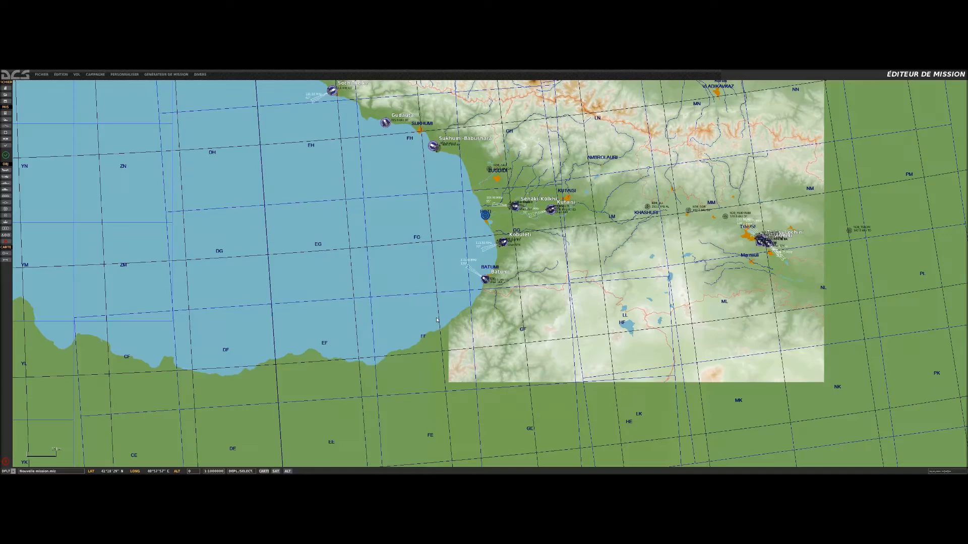
scroll(484, 374, up, 5)
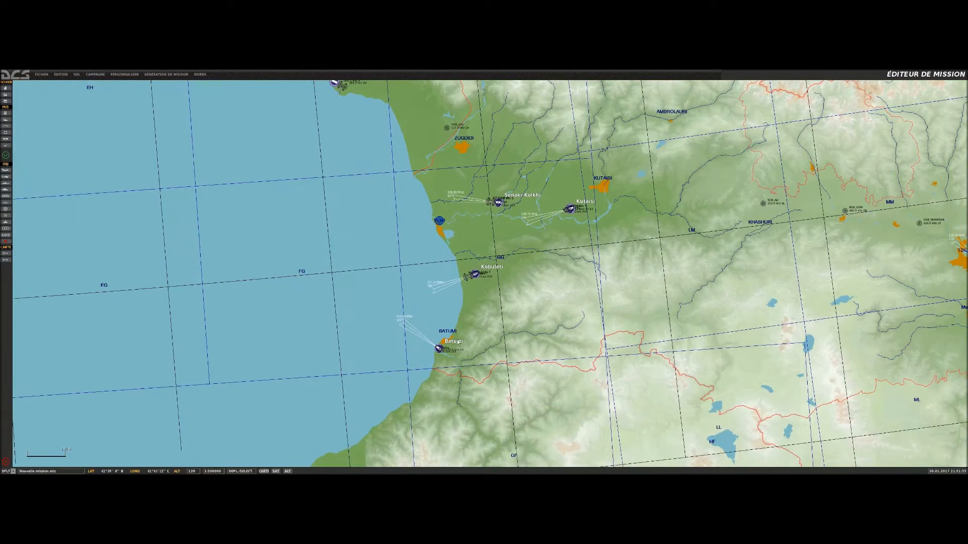
click(474, 276)
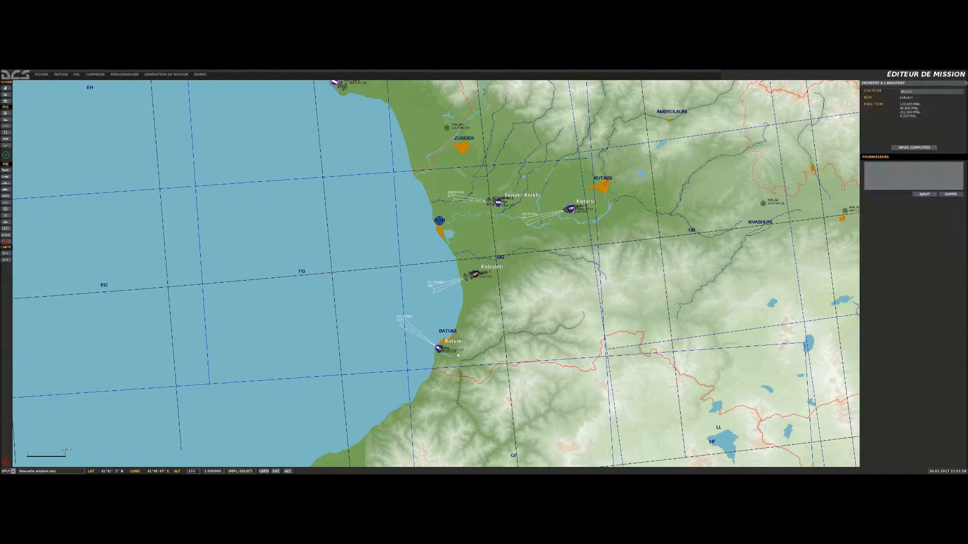
click(441, 350)
click(474, 275)
click(441, 349)
Step: Place a trigger zone named "base" with a radius of 2000 centred on the Kobuleti airfield
scroll(478, 280, up, 2)
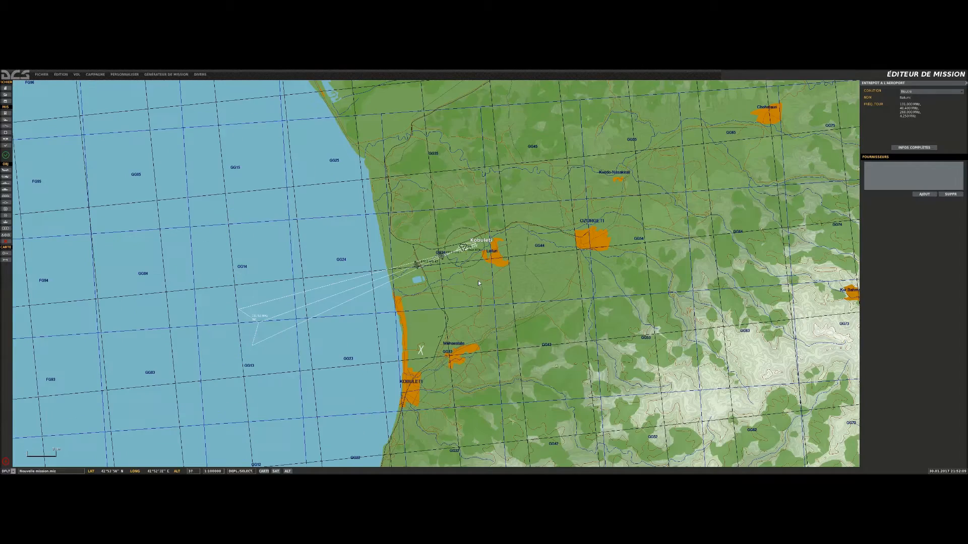
scroll(467, 256, up, 3)
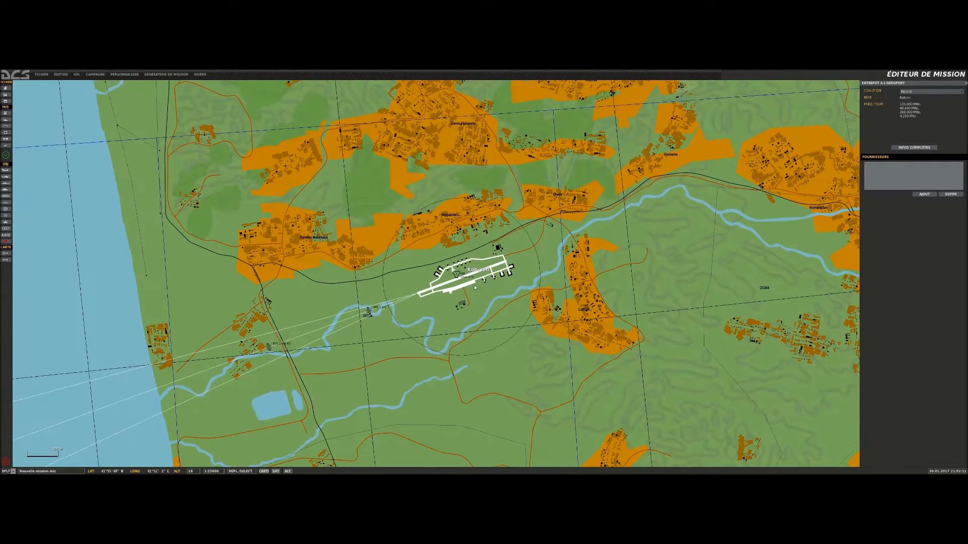
scroll(474, 285, up, 1)
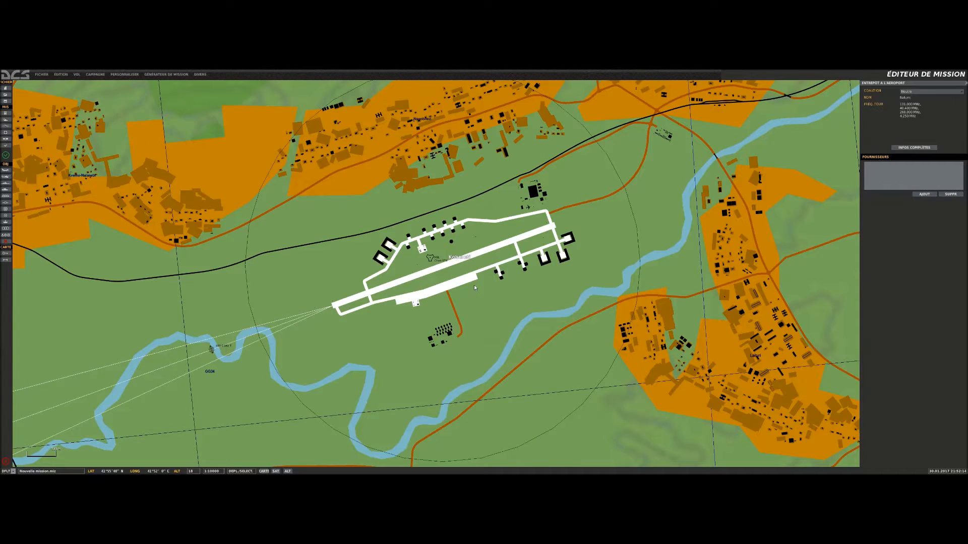
scroll(465, 257, down, 1)
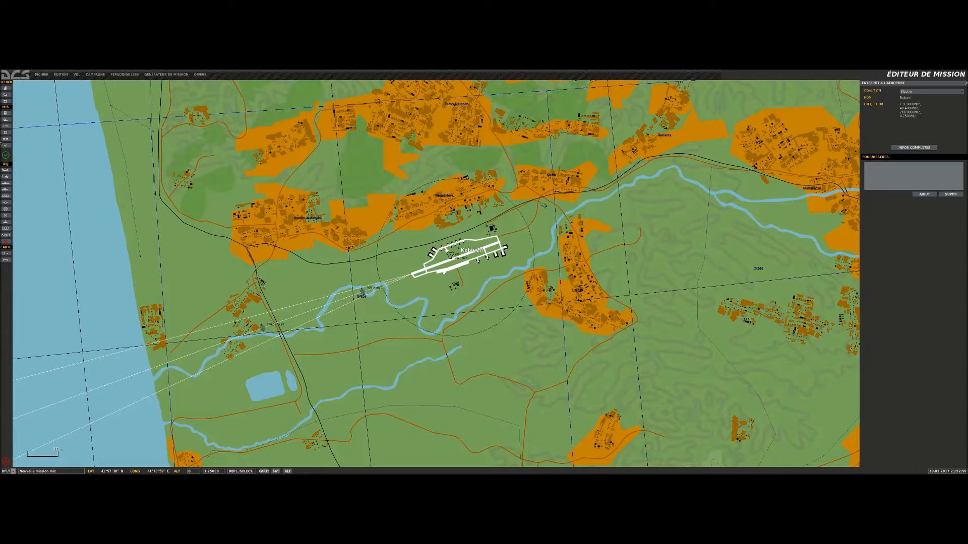
click(5, 215)
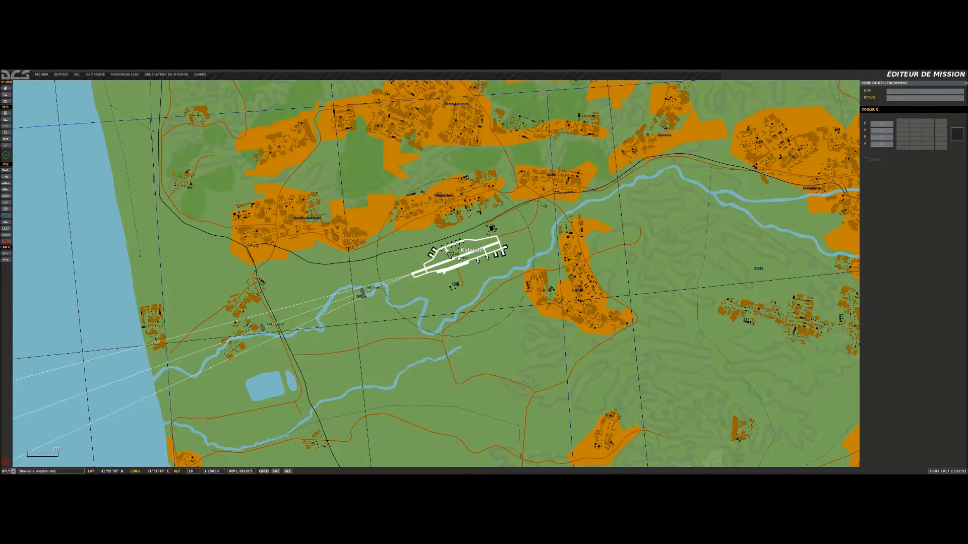
click(461, 258)
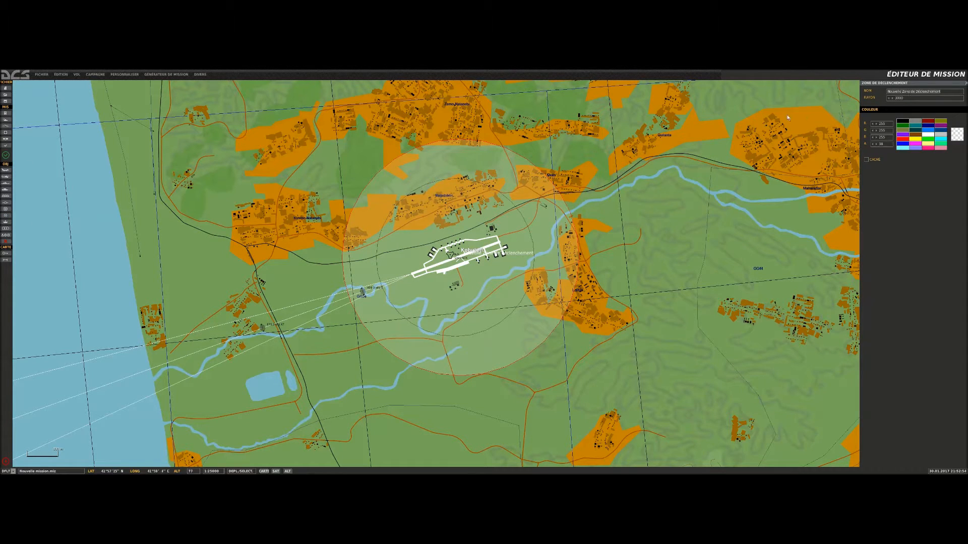
text(base)
double_click(908, 98)
text(2000)
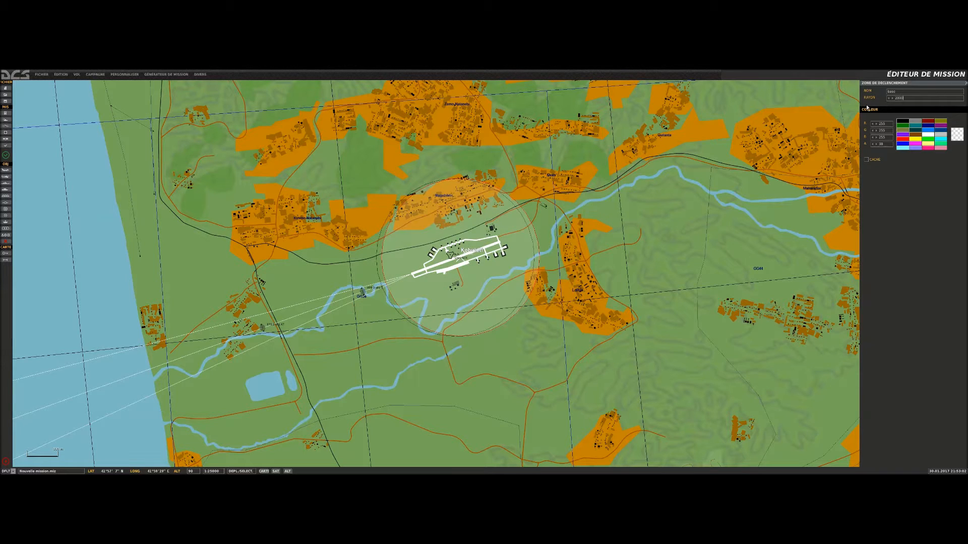
drag(459, 258, 453, 258)
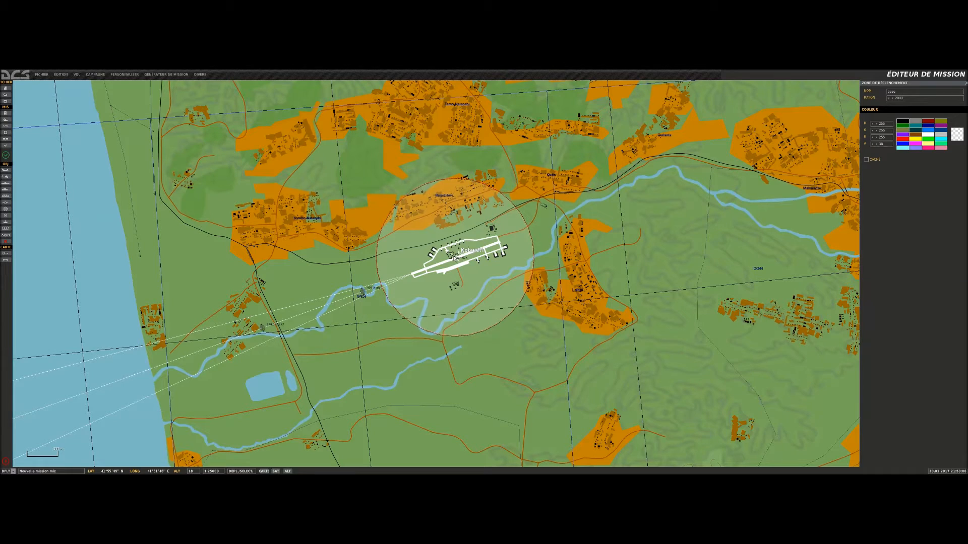
click(376, 238)
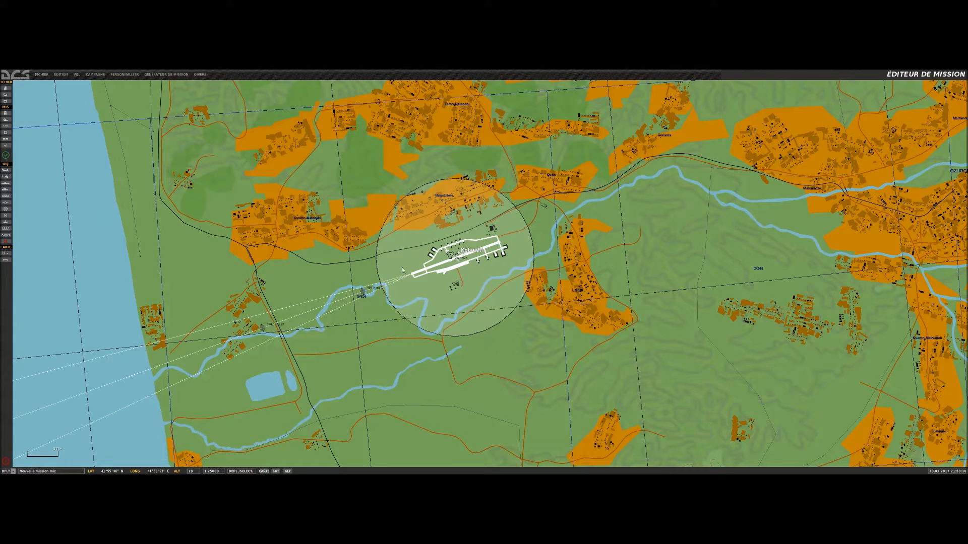
Step: Add a USA M1A2 Abrams (MBT) vehicle group west of Kobuleti, with a waypoint just inside the western edge of the base zone
click(5, 189)
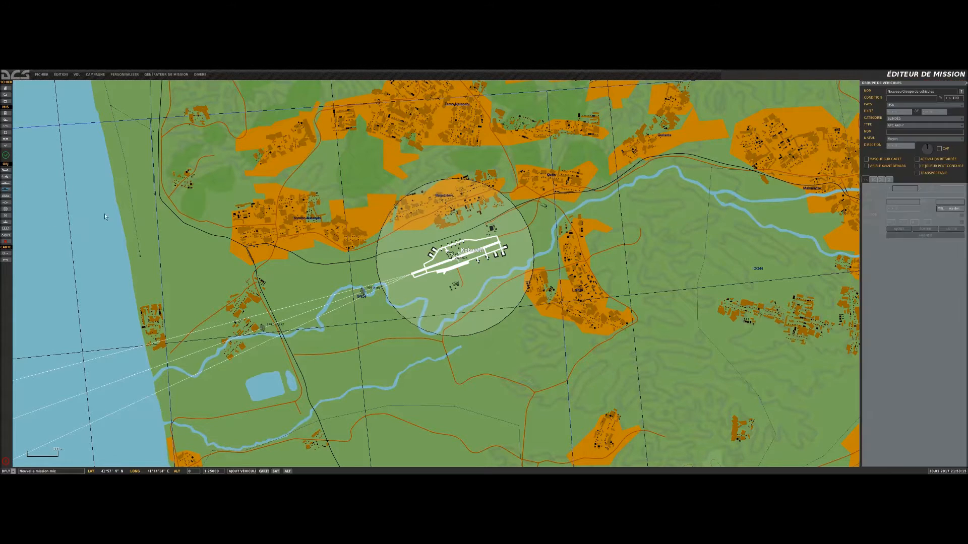
click(353, 277)
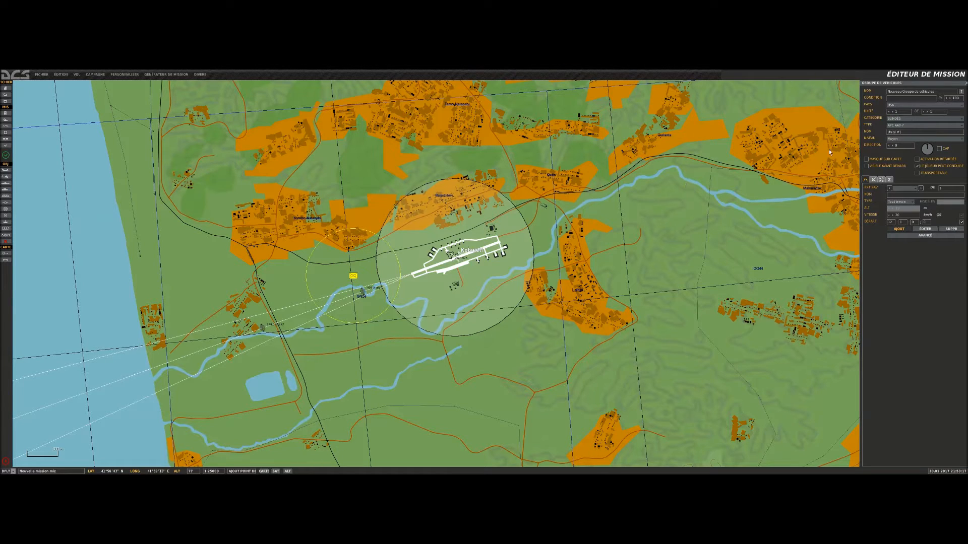
click(897, 126)
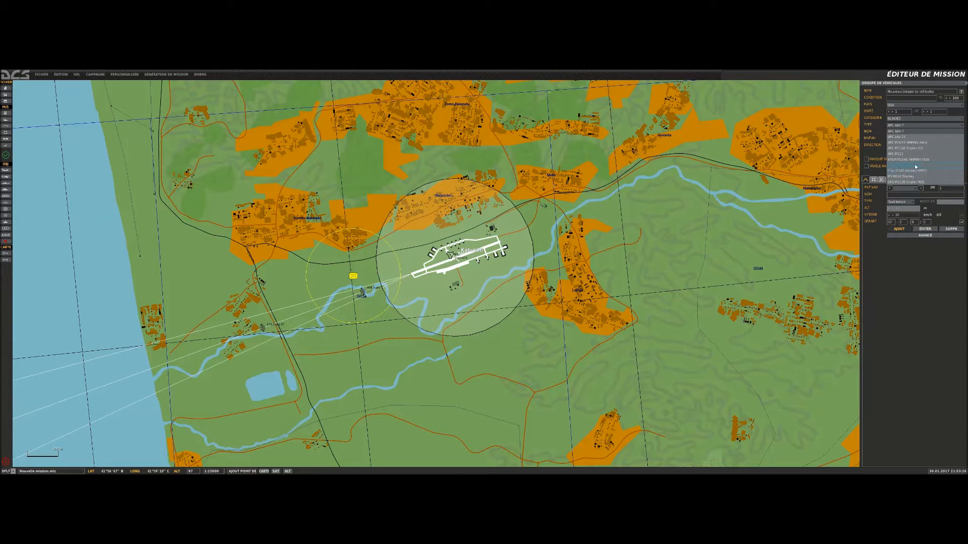
click(921, 170)
scroll(393, 269, up, 3)
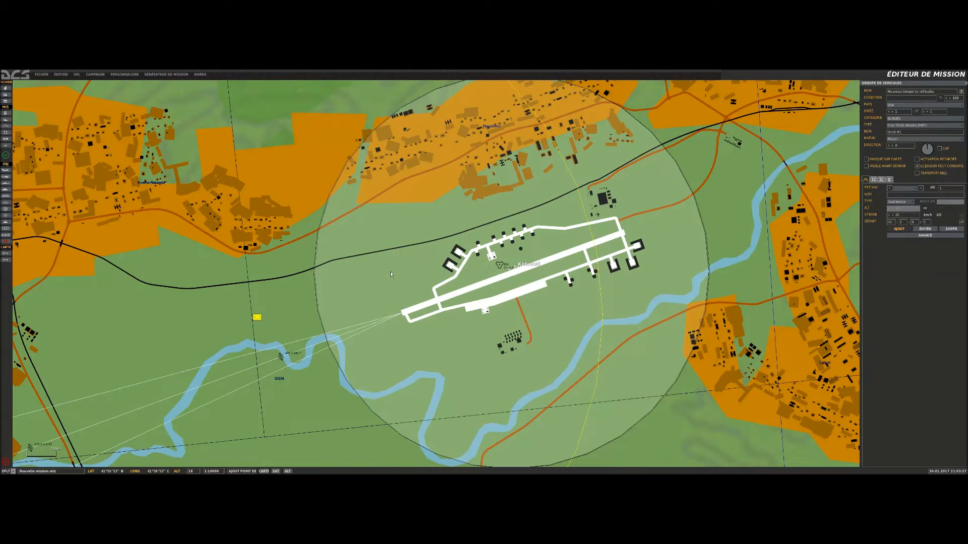
click(363, 298)
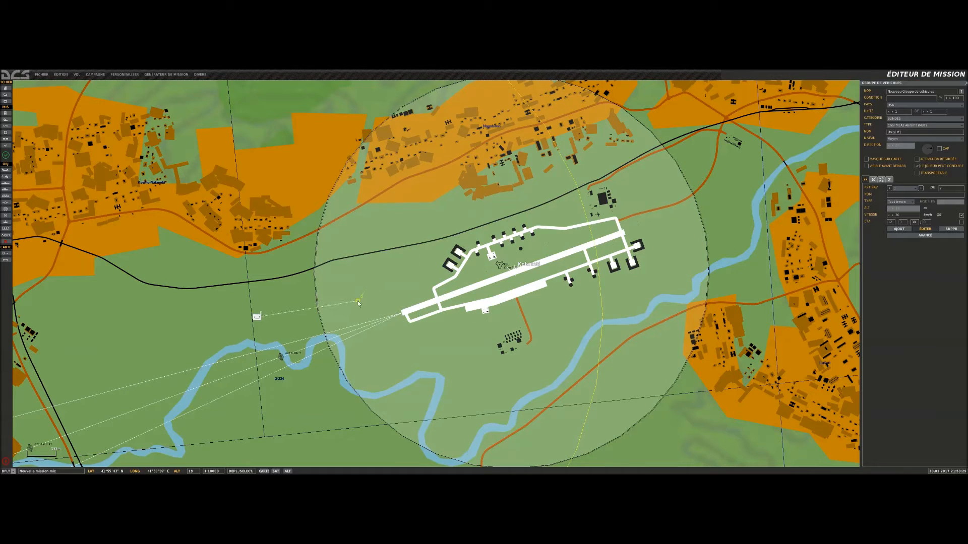
click(482, 258)
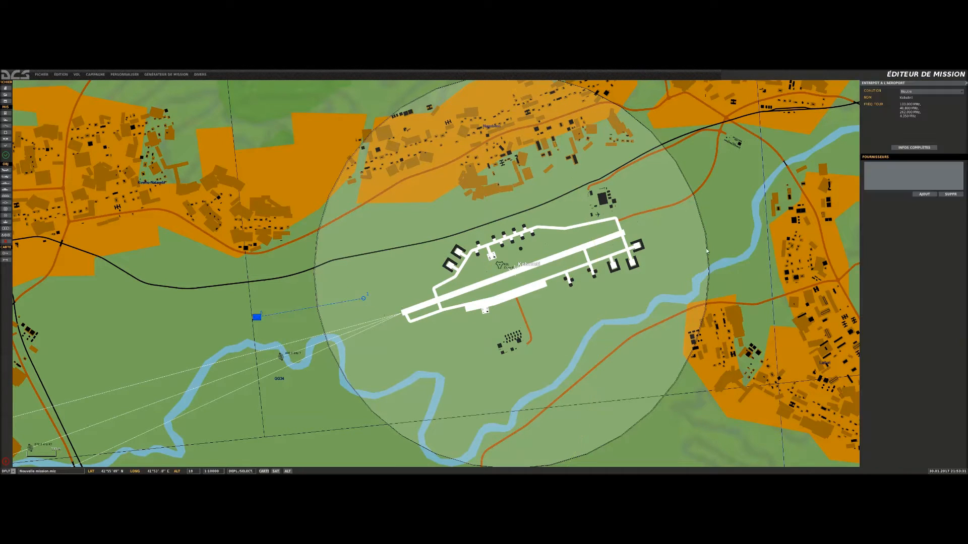
Step: Create a one-time trigger with the condition UNITÉ DANS ZONE for Unité #1 in the base zone
drag(513, 275, 601, 242)
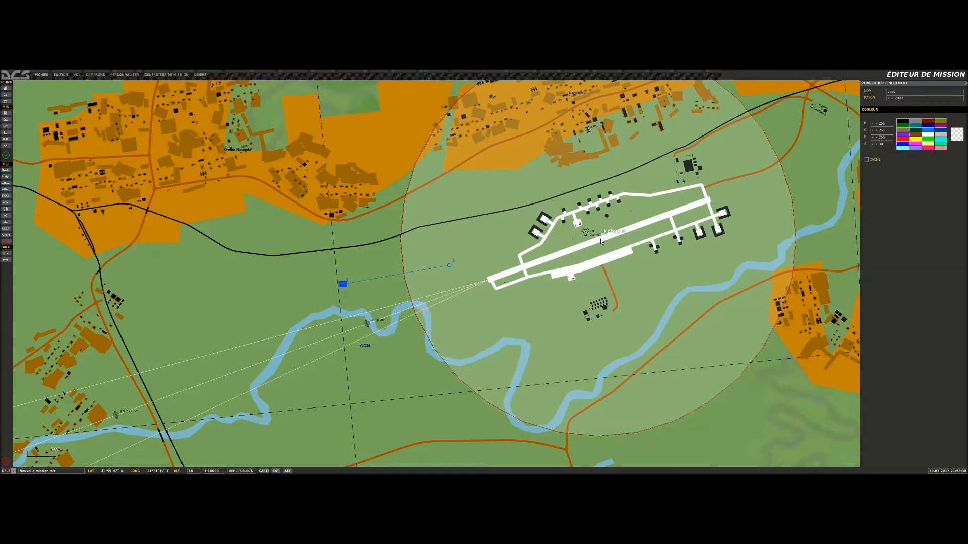
click(6, 126)
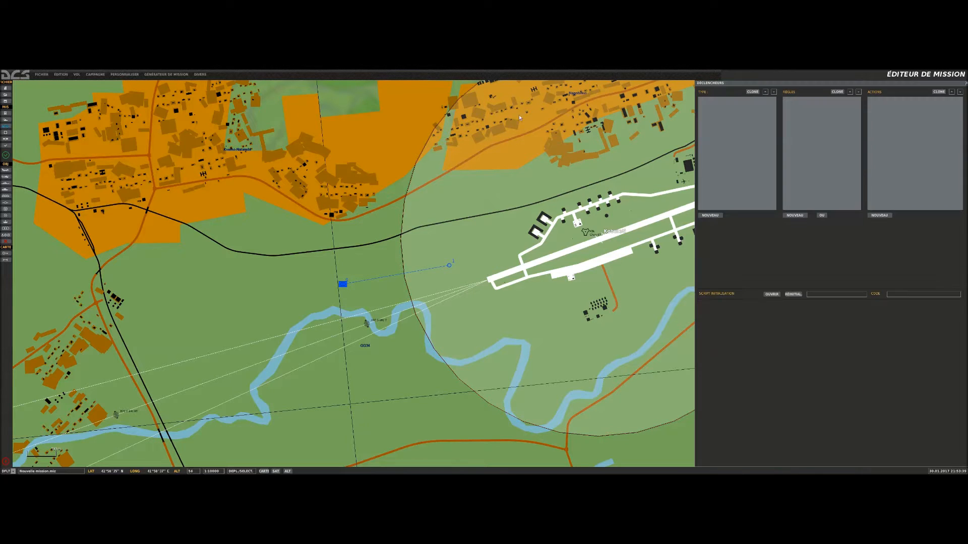
click(710, 215)
click(792, 215)
click(835, 224)
scroll(833, 255, down, 5)
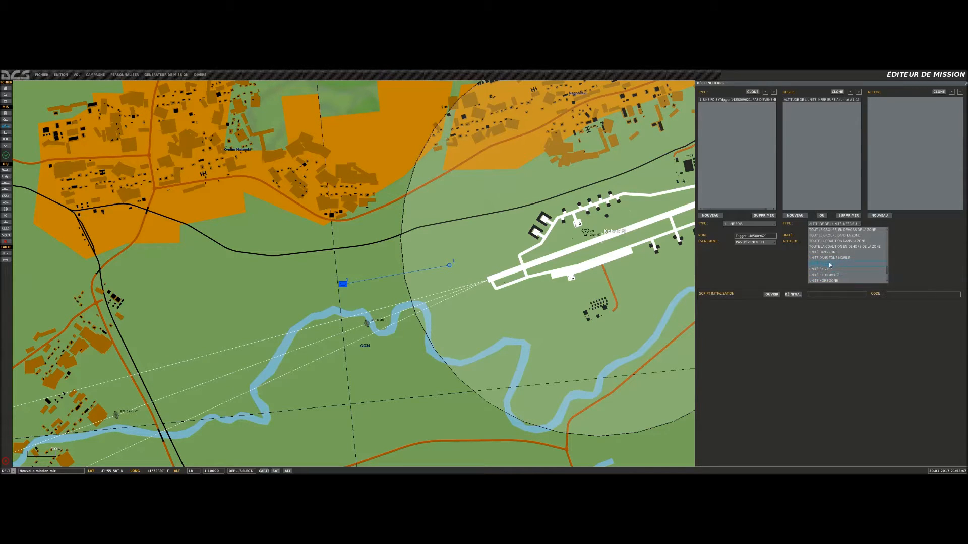
click(826, 252)
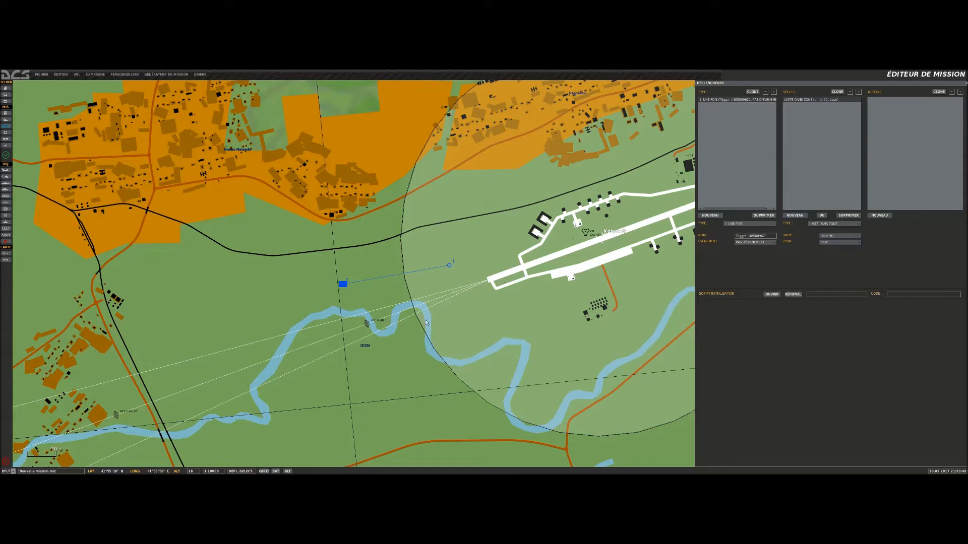
Step: Add a MESSAGE À TOUS action with the text "unité dans zone" to the first trigger
click(879, 216)
click(918, 224)
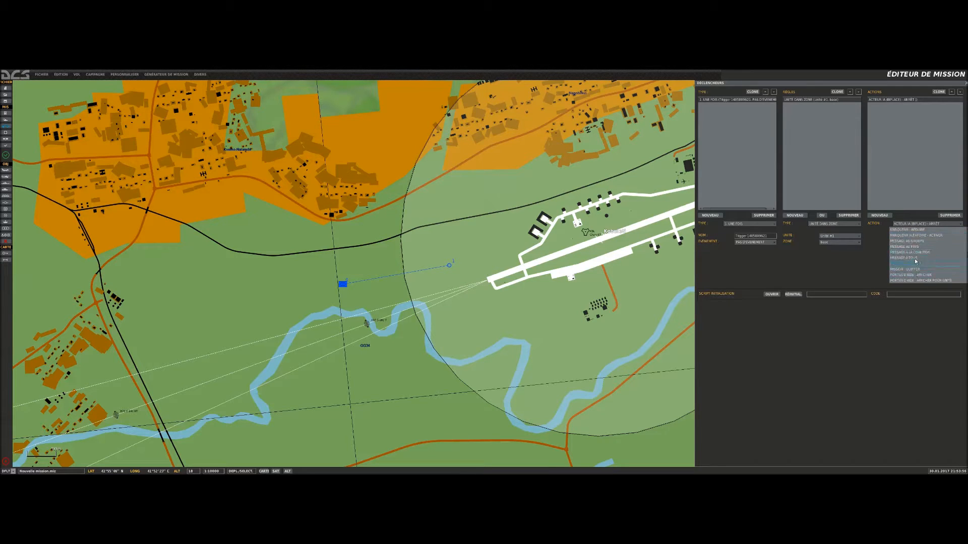
click(910, 258)
text(uni)
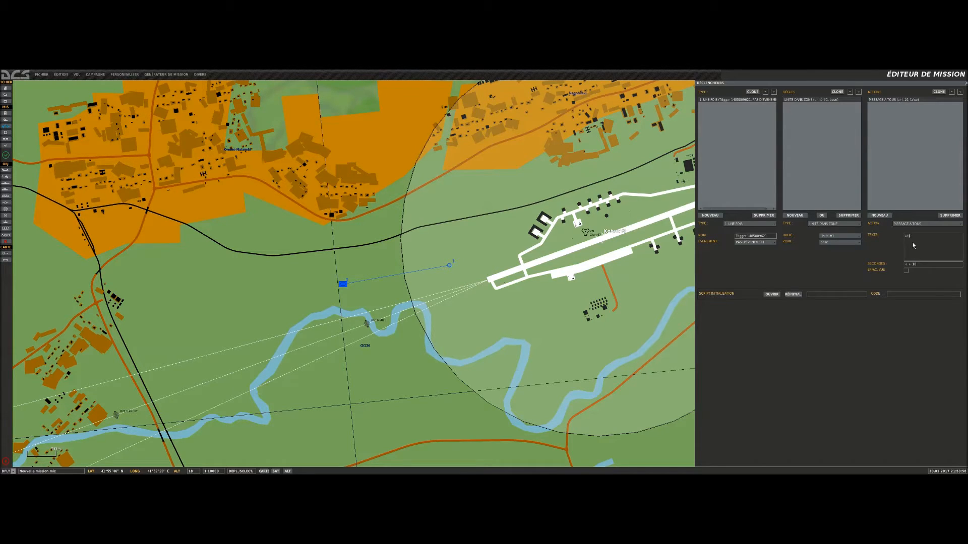
text(té dans zone)
key(Escape)
Step: Create a second trigger and set its type to the switched-condition option
click(6, 126)
click(711, 215)
click(750, 224)
click(741, 244)
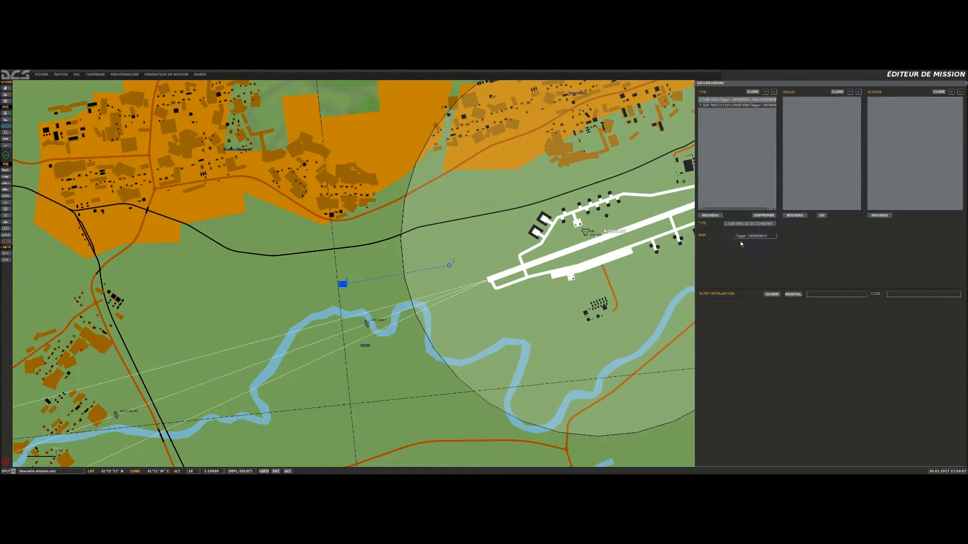
Step: Give the second trigger the condition COALITION DÉTIENT AÉRODROME, with the blue coalition and the Kobuleti airfield
click(795, 216)
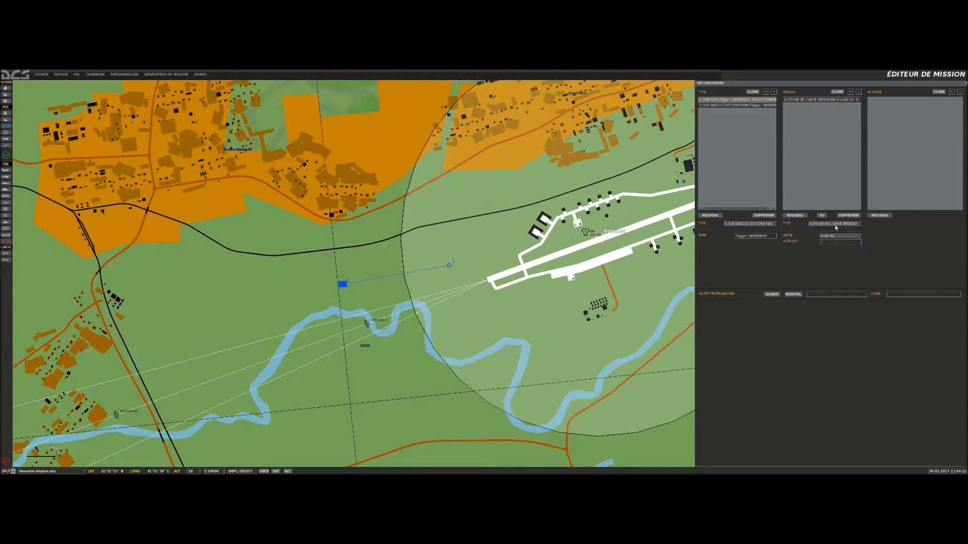
click(834, 224)
scroll(841, 257, down, 2)
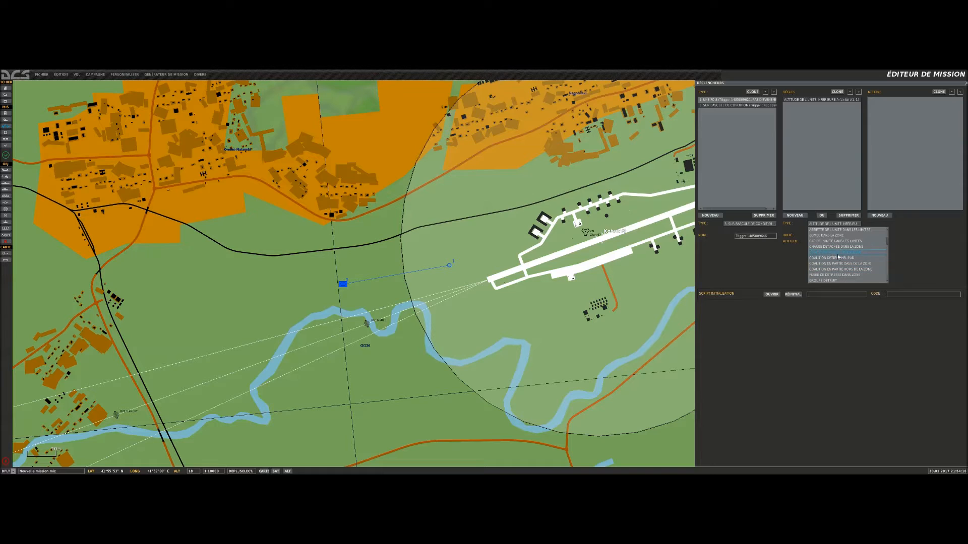
click(843, 253)
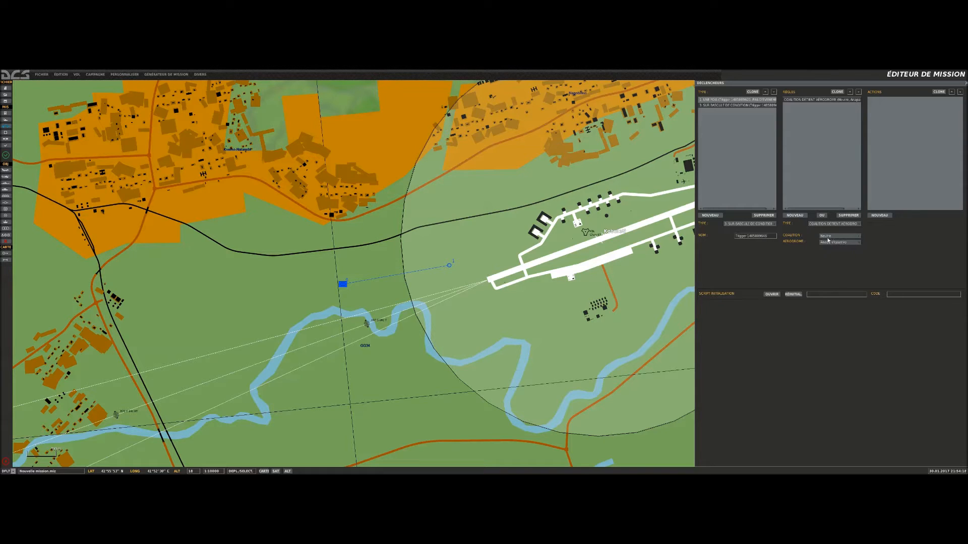
click(831, 236)
click(827, 253)
click(839, 242)
scroll(838, 272, down, 1)
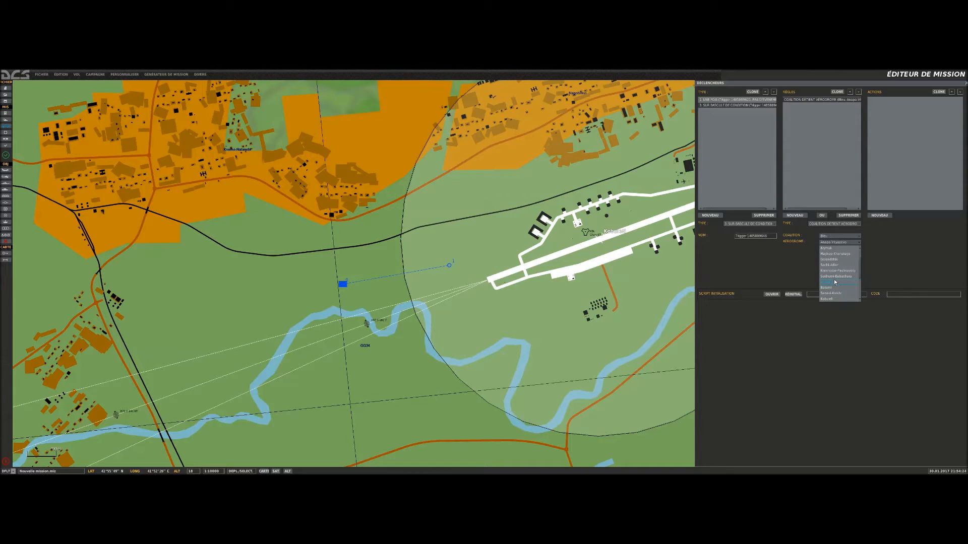
click(831, 282)
Step: Add a MESSAGE À TOUS action with the text "prise de la base" to the second trigger
click(877, 216)
click(907, 223)
scroll(911, 271, down, 4)
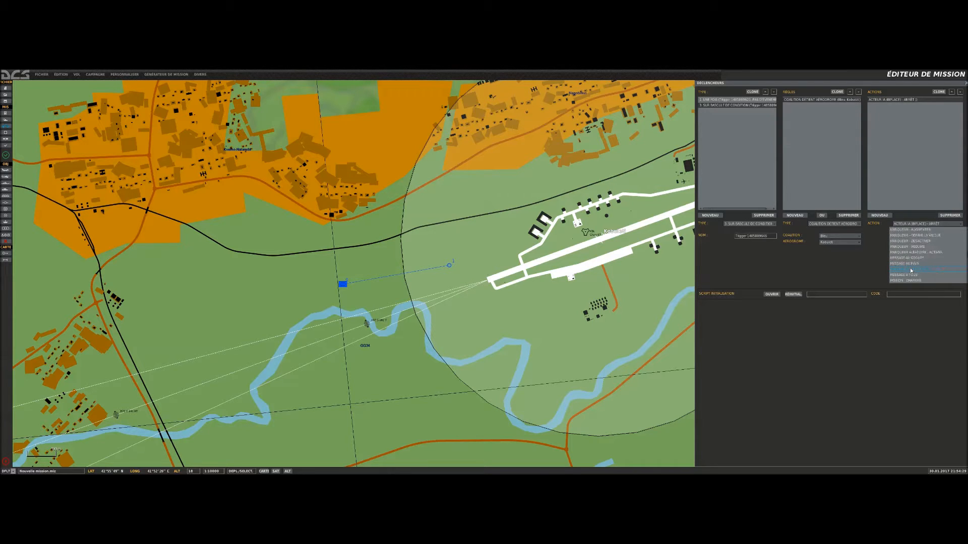
click(910, 274)
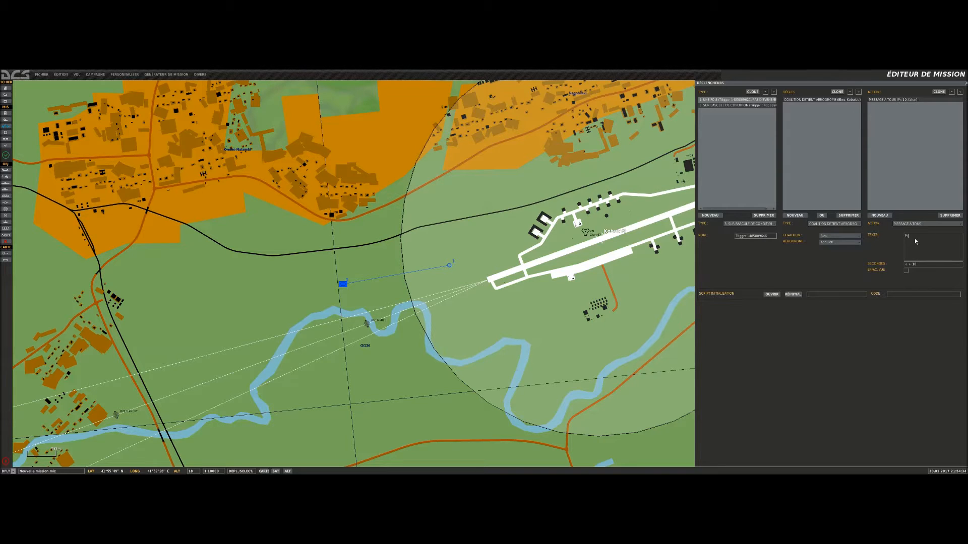
text(ise de la base)
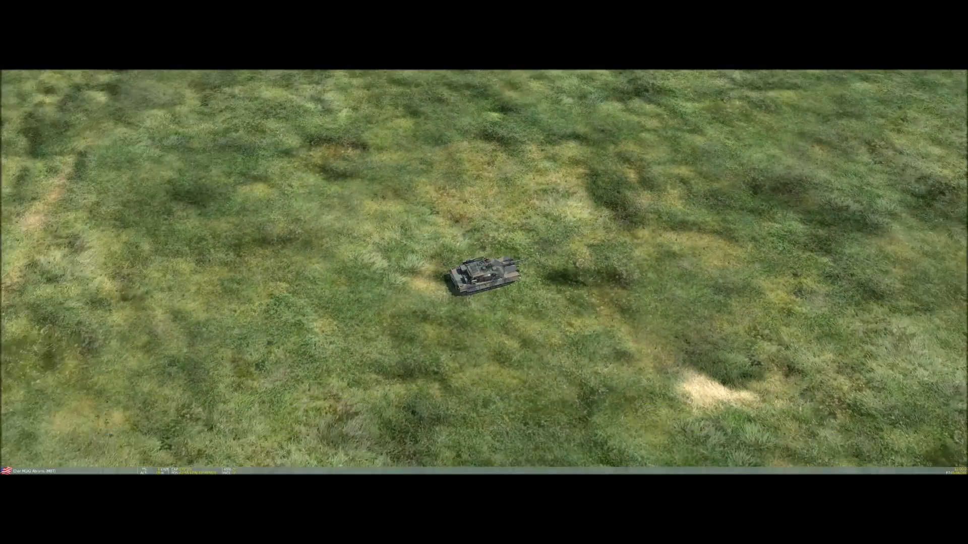
Step: In the running mission, view the tank's surroundings and check the Kobuleti airfield's coalition on the map
scroll(484, 272, down, 5)
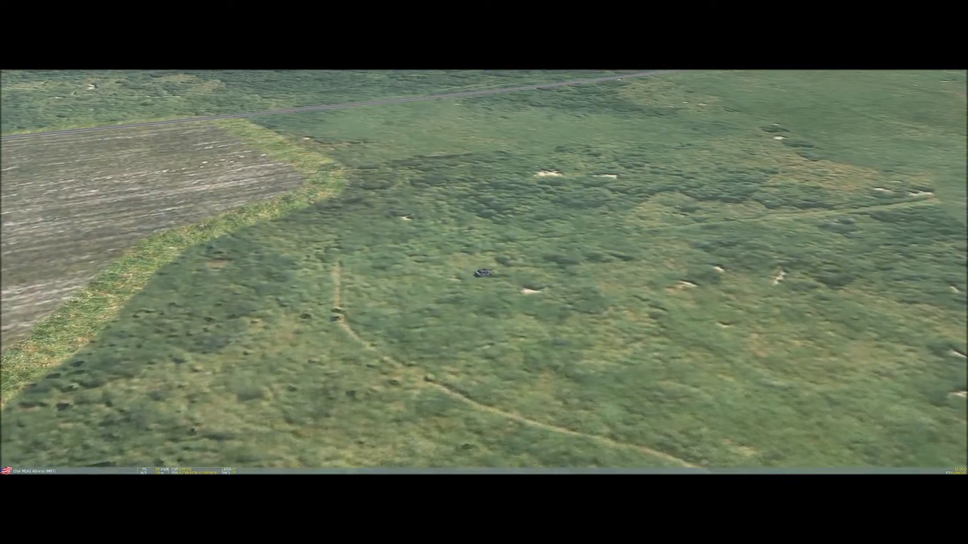
key(F10)
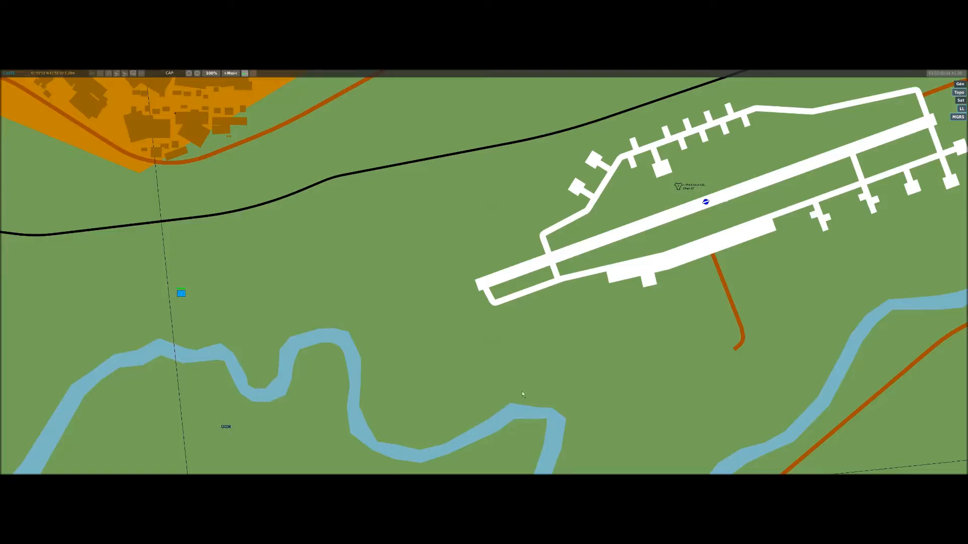
click(705, 202)
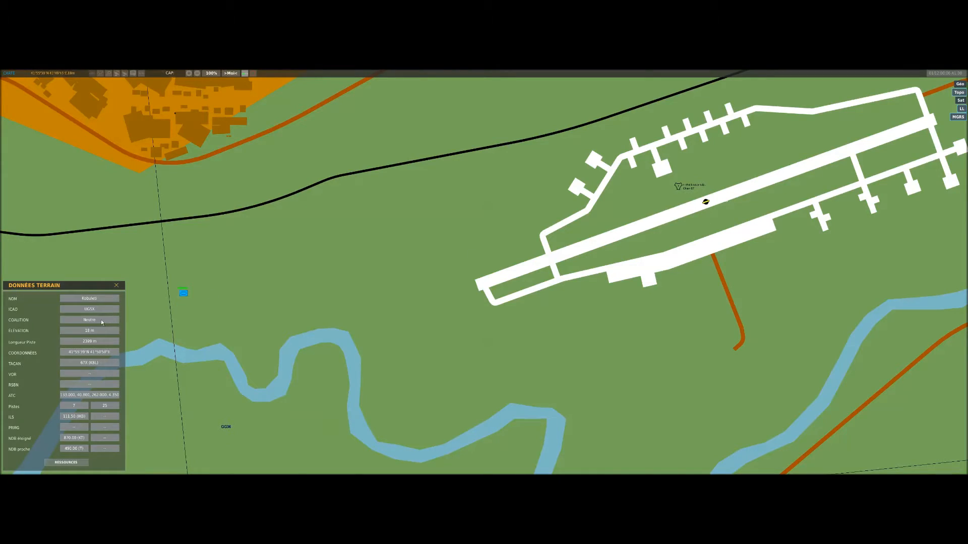
Step: Follow the blue tank in the external view as it approaches the Kobuleti airfield
click(242, 294)
key(F7)
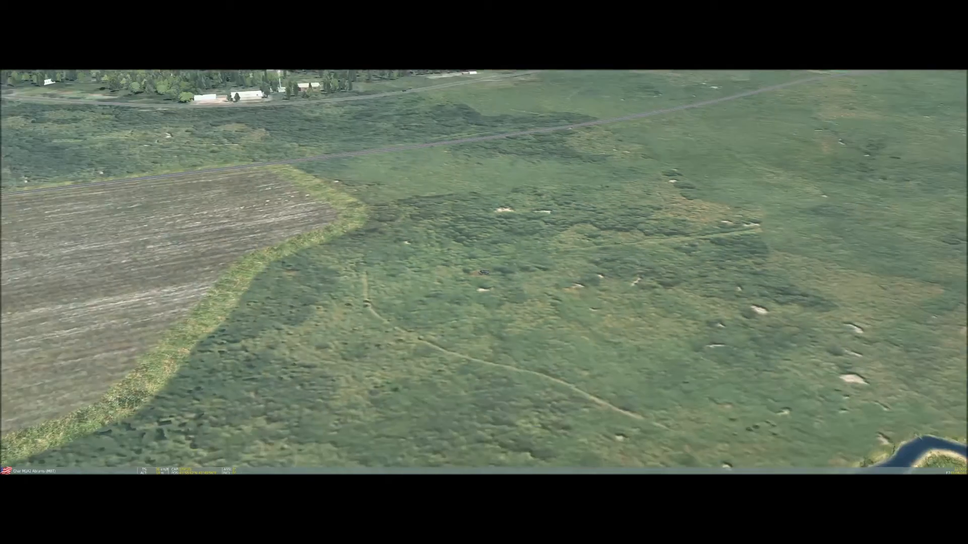
scroll(484, 272, down, 2)
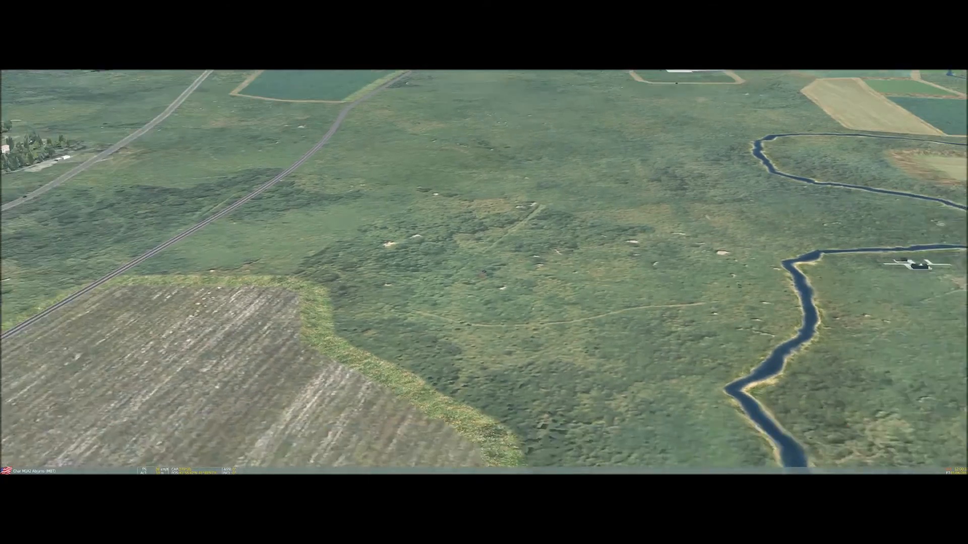
scroll(484, 273, down, 3)
scroll(484, 272, up, 1)
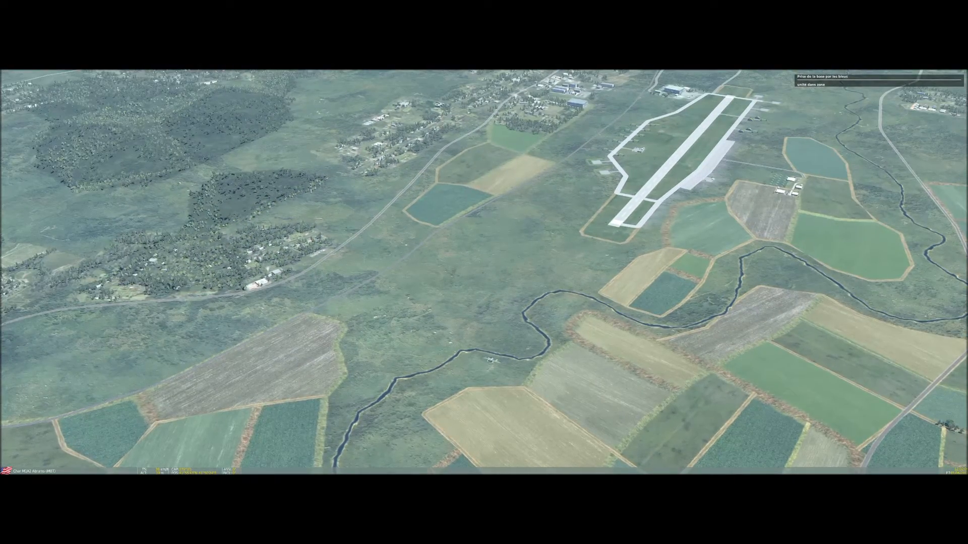
Step: Recheck the Kobuleti airfield's coalition on the mission map and quit back to the mission editor
key(m)
click(706, 203)
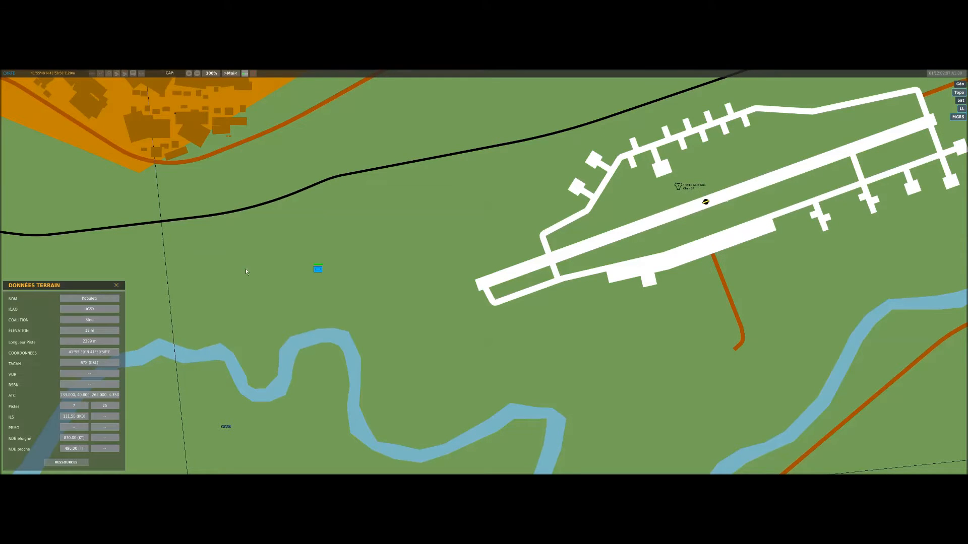
scroll(511, 261, down, 2)
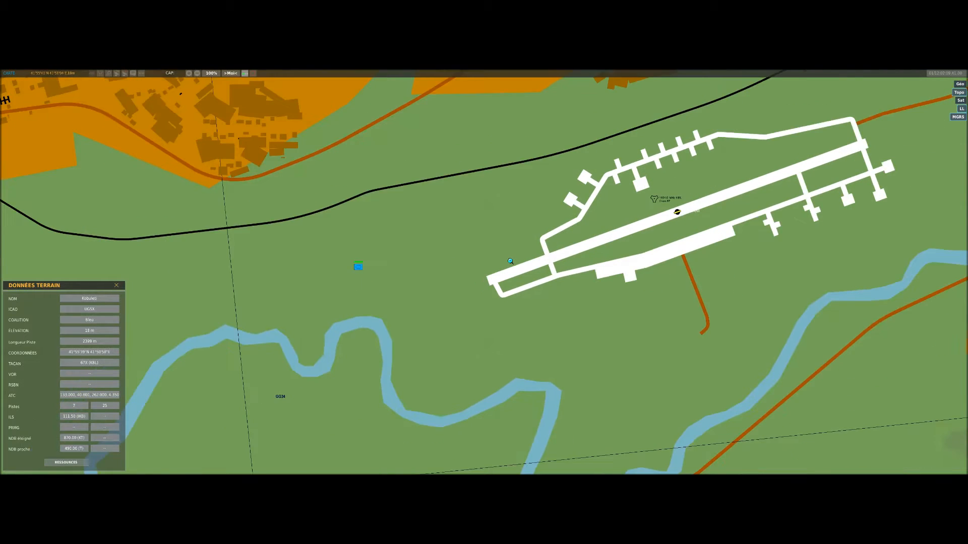
scroll(794, 191, down, 1)
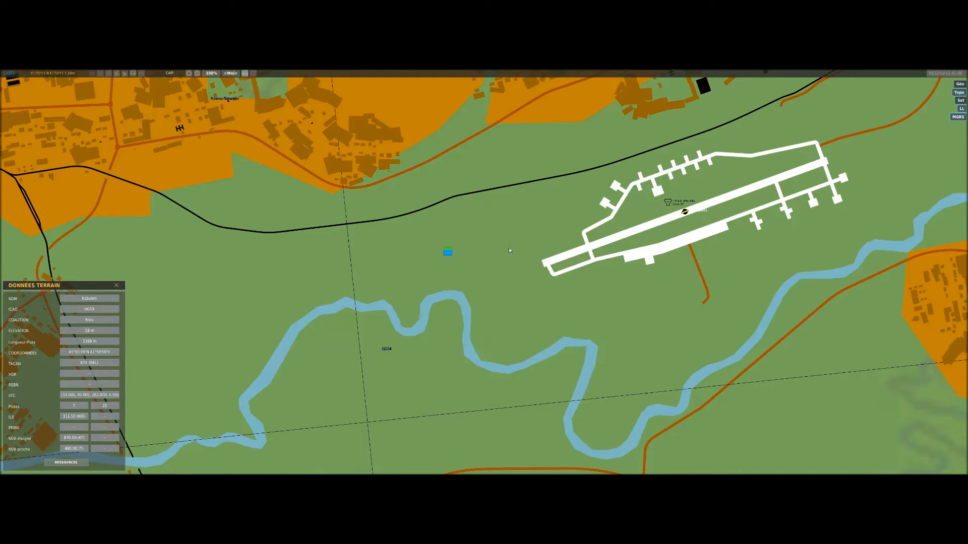
key(Escape)
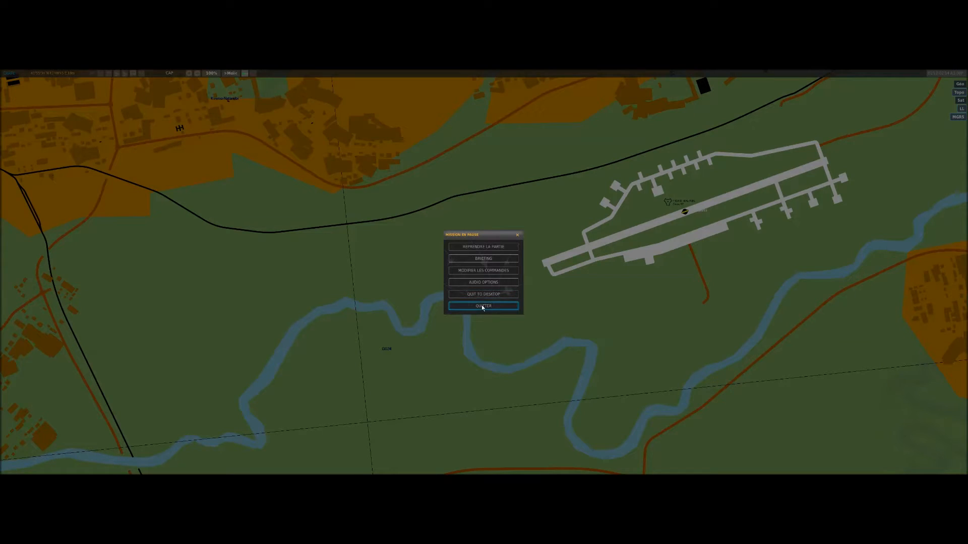
click(483, 306)
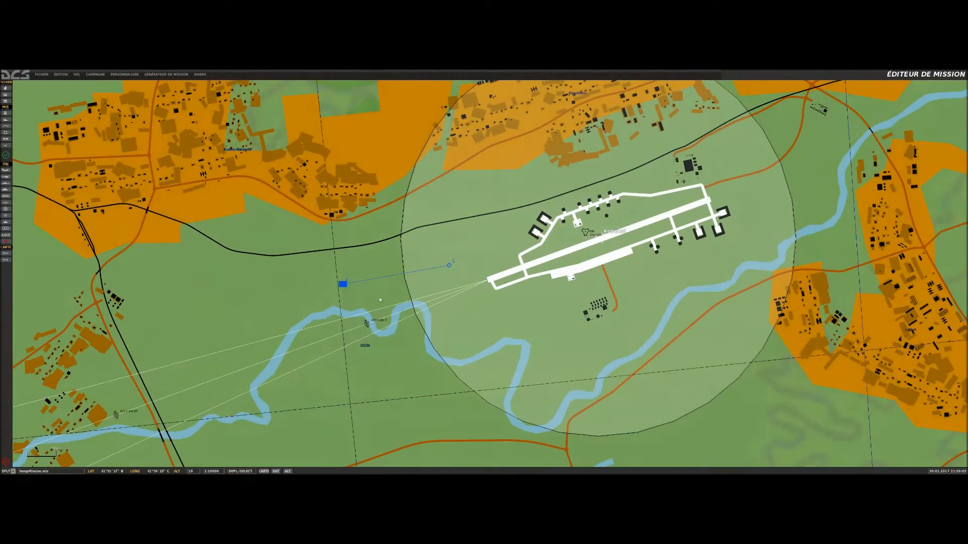
Step: Change the blue vehicle group to the unarmed category and move its waypoint onto the Kobuleti airfield
click(343, 285)
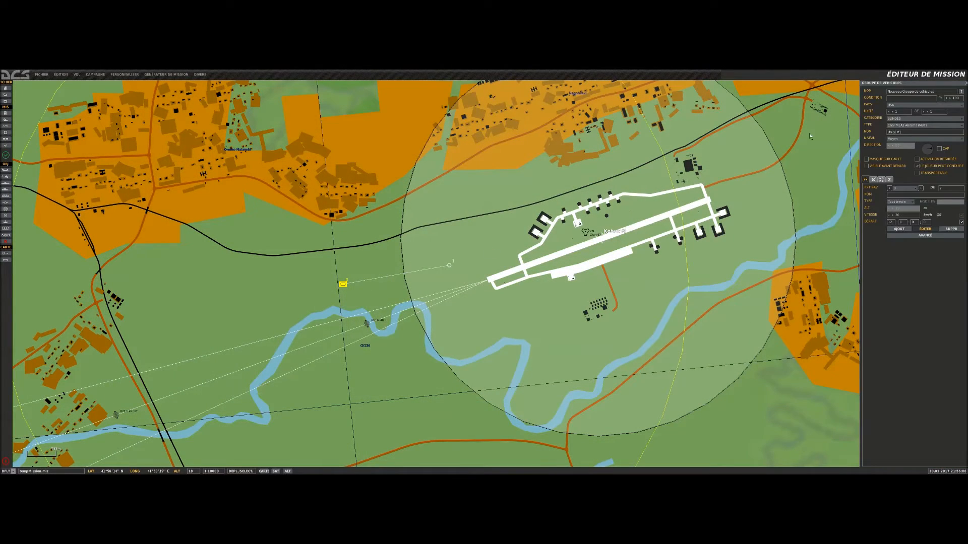
click(897, 120)
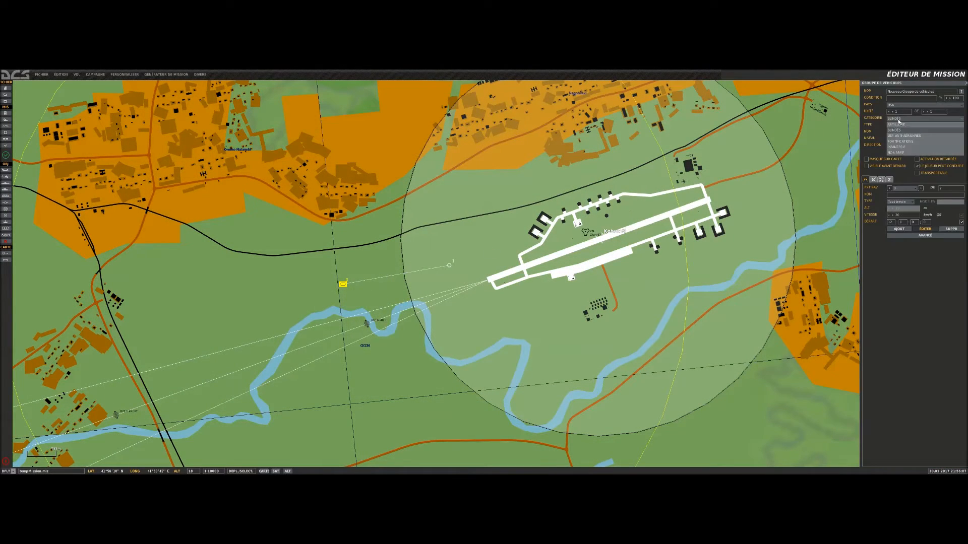
click(901, 154)
click(474, 267)
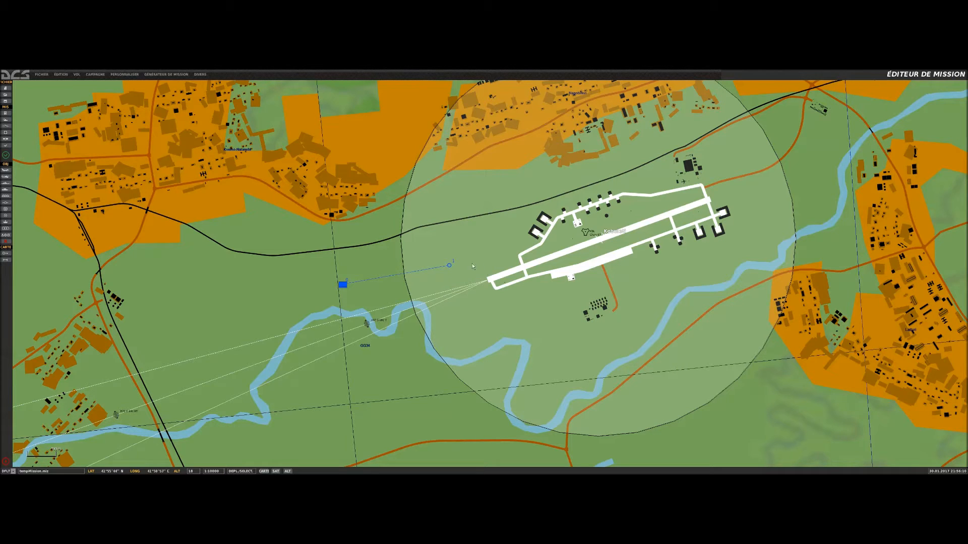
drag(450, 266, 566, 248)
click(373, 297)
Step: Clone the airfield-capture trigger, set its coalition condition to Rouge for Kobuleti, and change its message to "Prise de la base par les rouges"
click(5, 126)
click(714, 106)
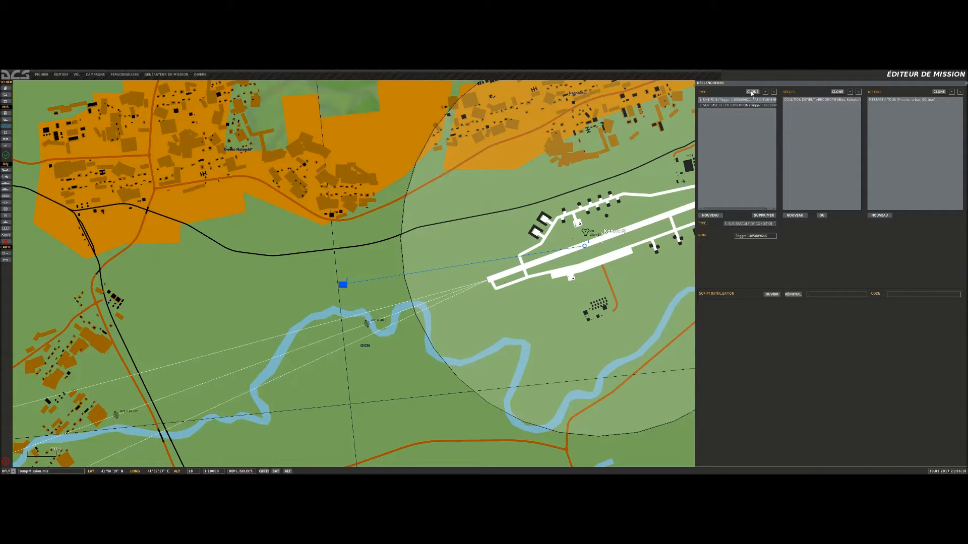
click(739, 112)
click(822, 100)
click(828, 248)
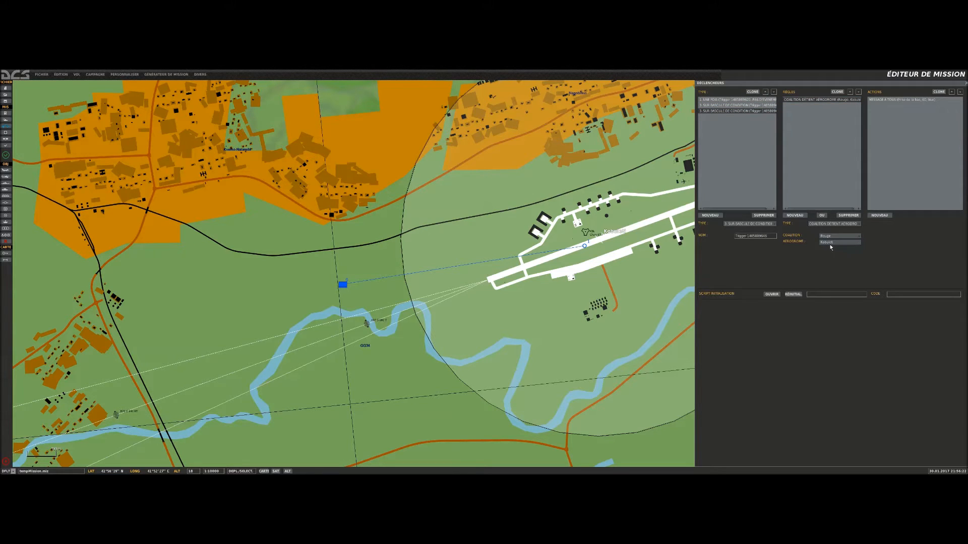
click(901, 104)
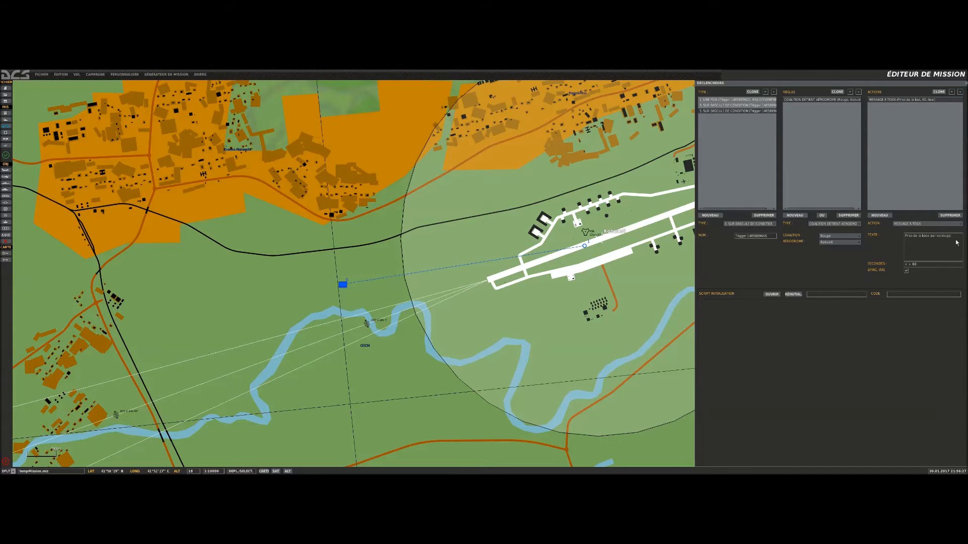
click(593, 241)
drag(597, 238, 259, 229)
key(Delete)
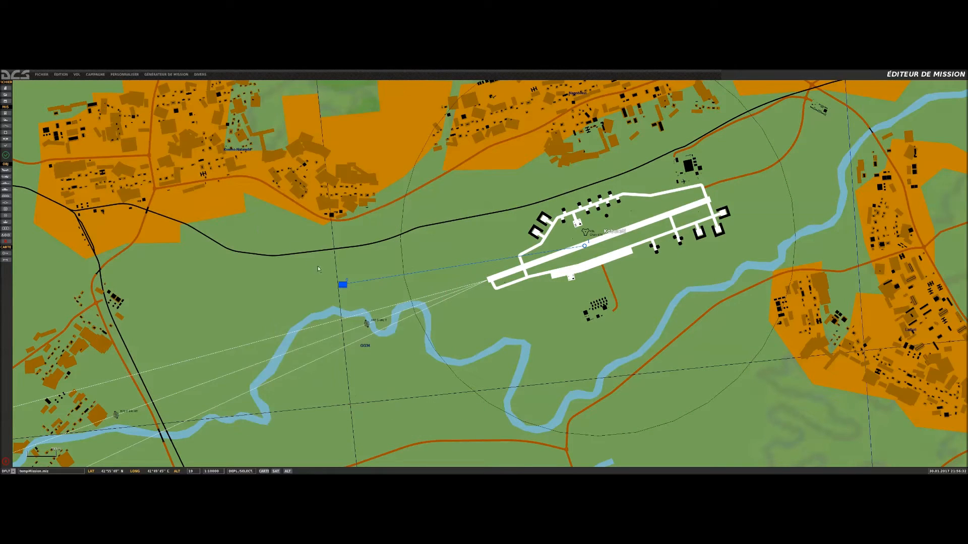
Step: Place a new vehicle group northeast of the Kobuleti airfield and set its category to armoured vehicles
scroll(273, 219, down, 5)
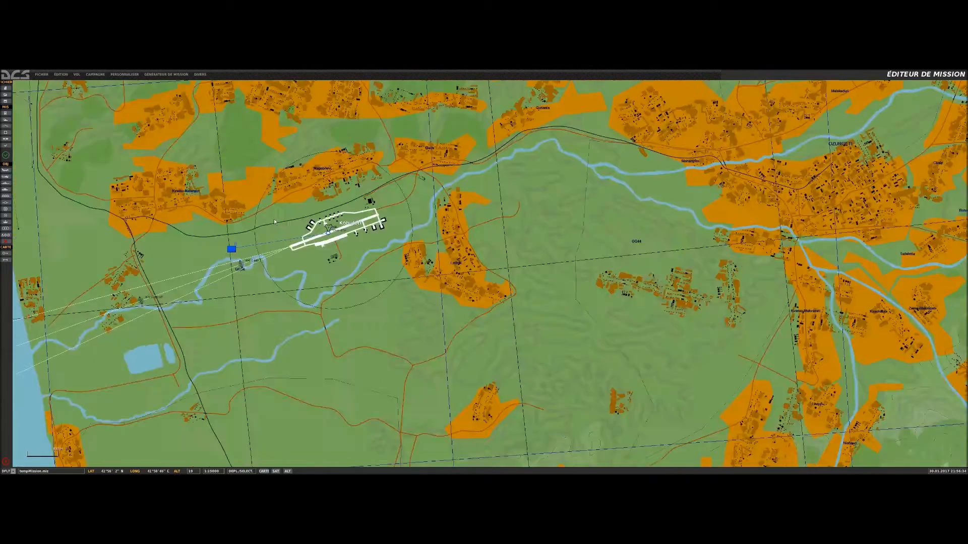
click(6, 189)
scroll(332, 179, up, 2)
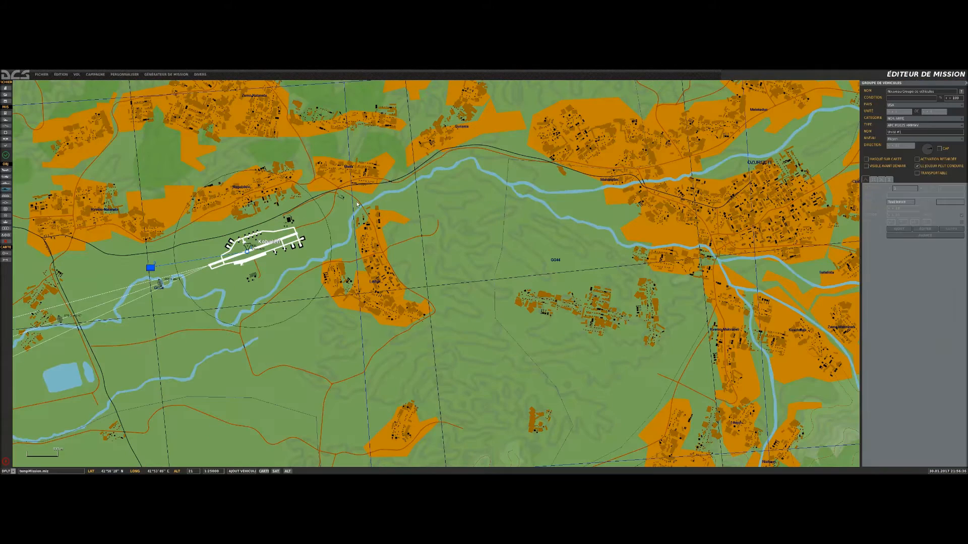
click(340, 214)
click(897, 120)
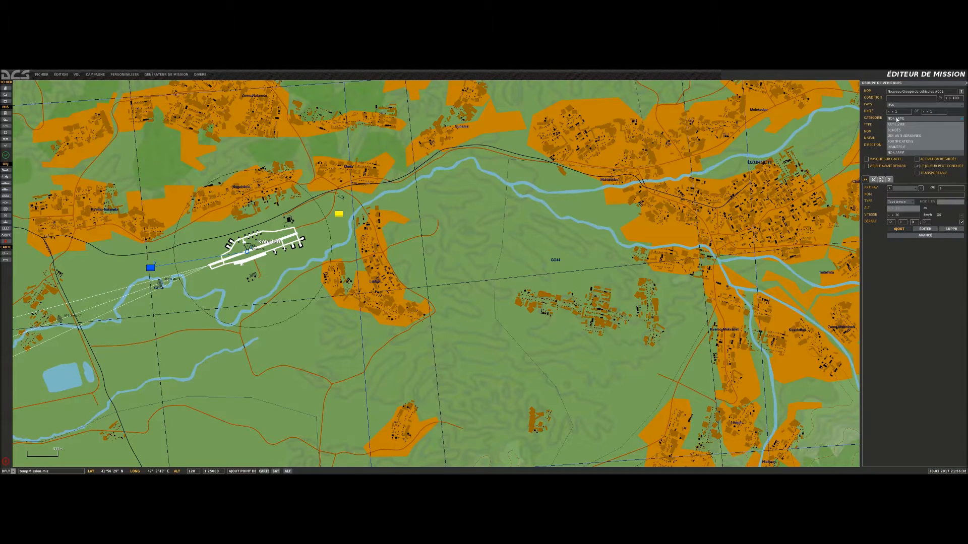
click(901, 131)
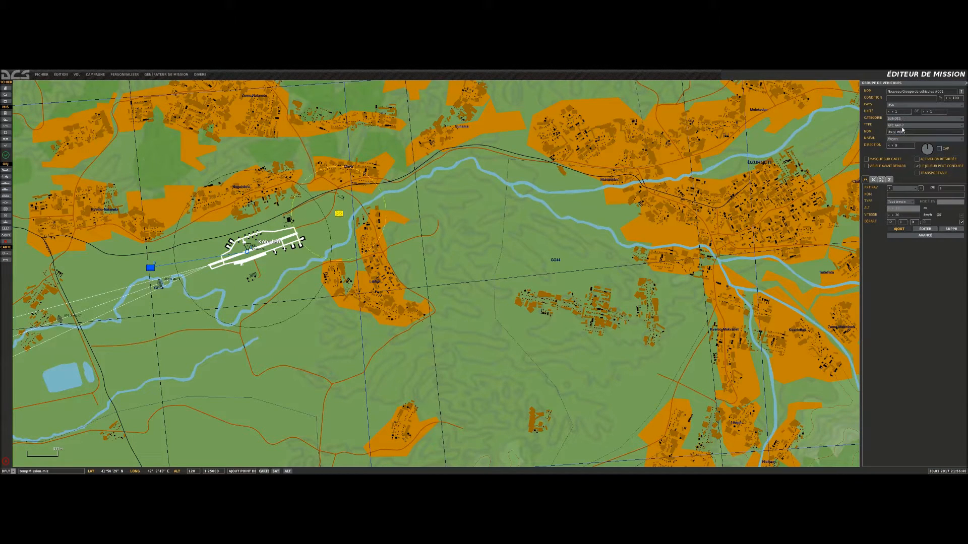
Step: Set the new vehicle group's country to Russia and its type to the T-90 tank
click(907, 125)
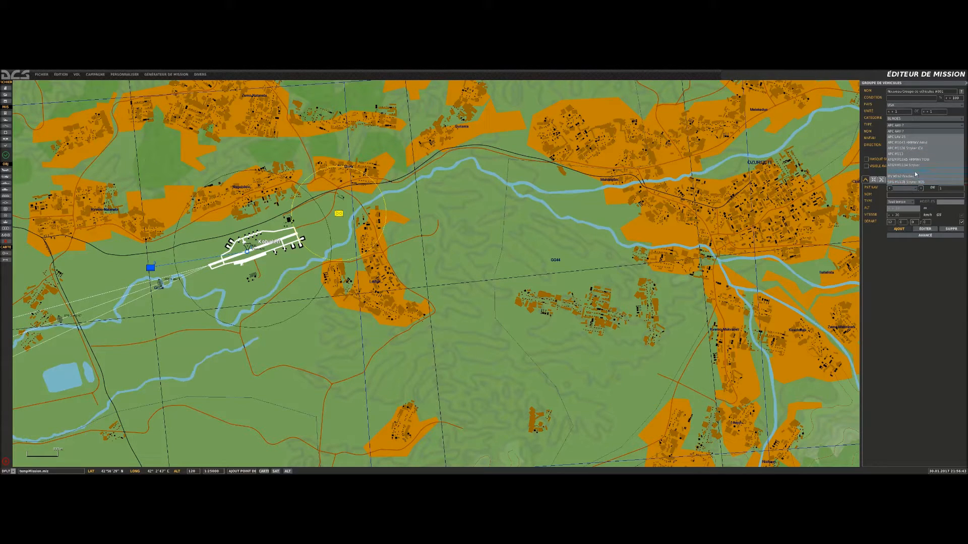
click(900, 105)
click(905, 134)
click(905, 126)
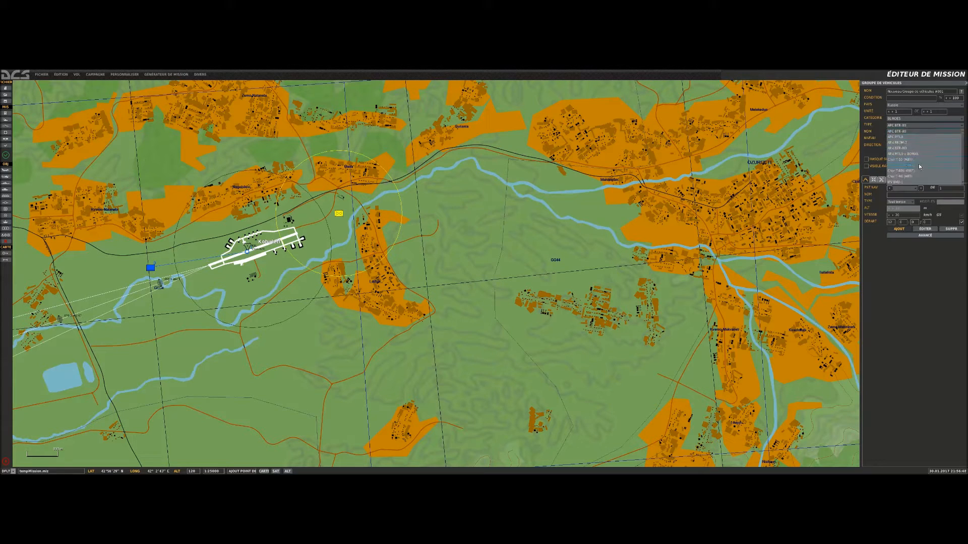
click(907, 160)
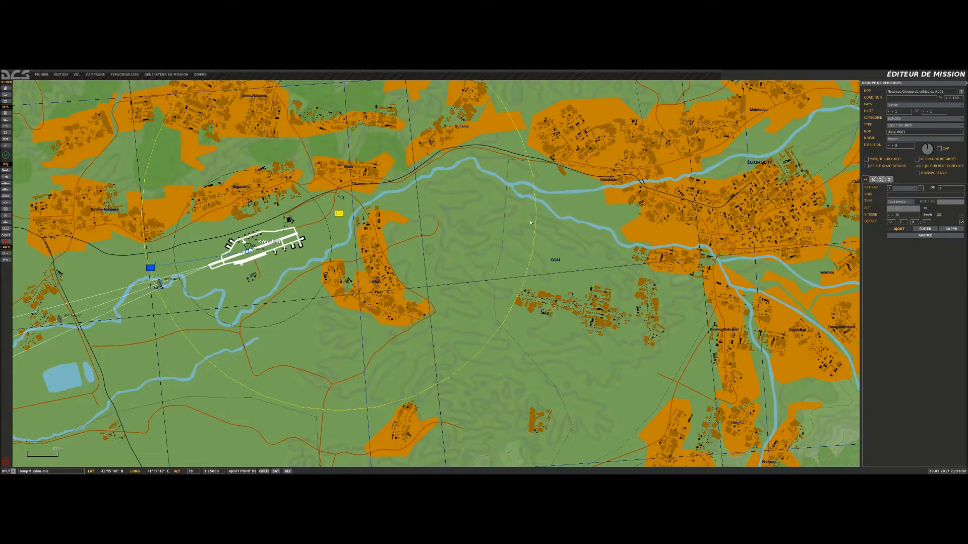
Step: Move the Russian tank farther northeast and route it to a waypoint at the Kobuleti airfield
click(340, 213)
key(Escape)
click(340, 213)
drag(340, 214, 386, 197)
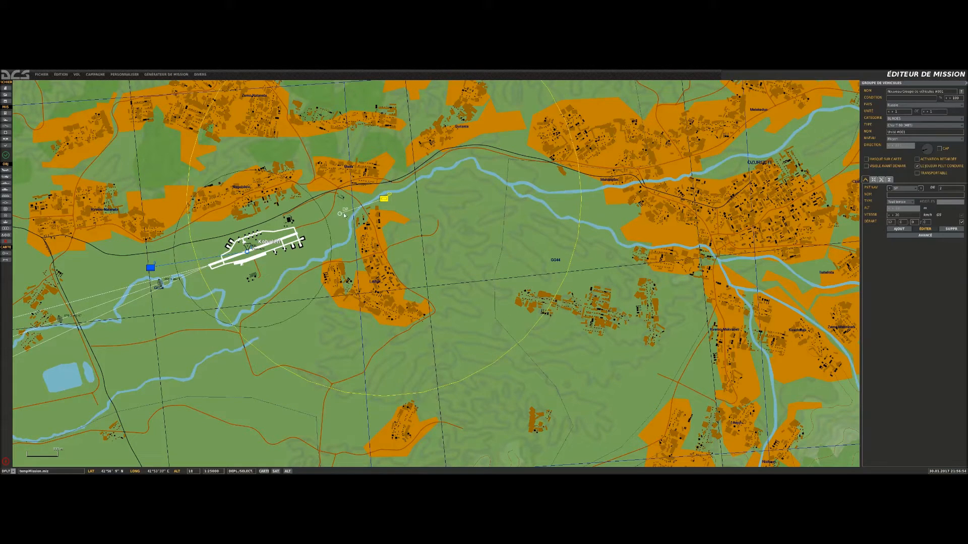
click(266, 250)
click(340, 214)
drag(384, 200, 394, 176)
Step: Run the mission without saving the changes and view the surroundings of the Russian tank and the blue vehicle
click(6, 156)
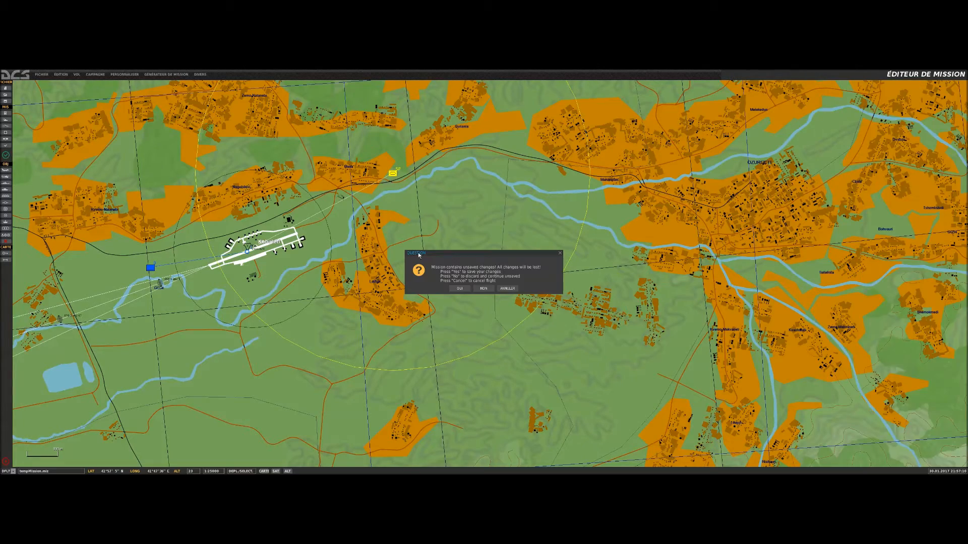
click(480, 289)
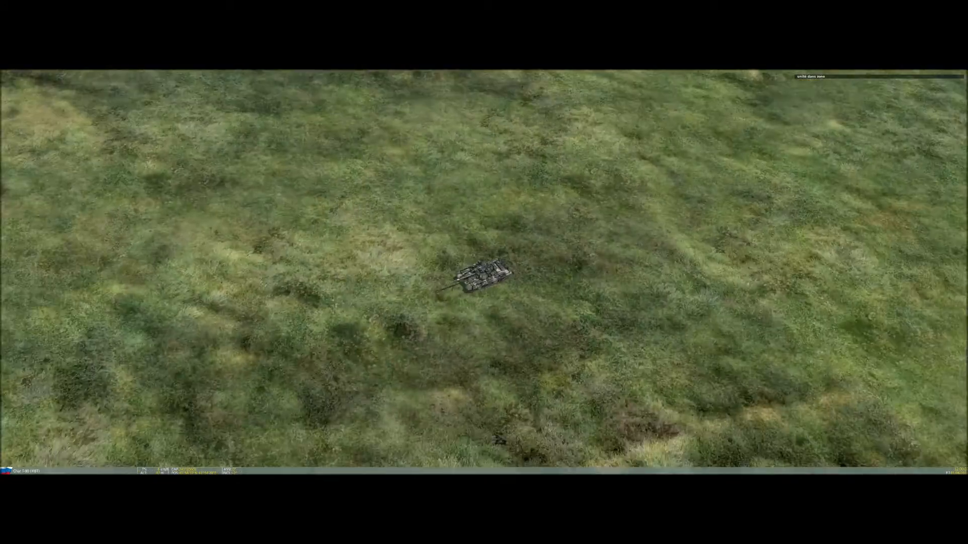
scroll(484, 272, down, 10)
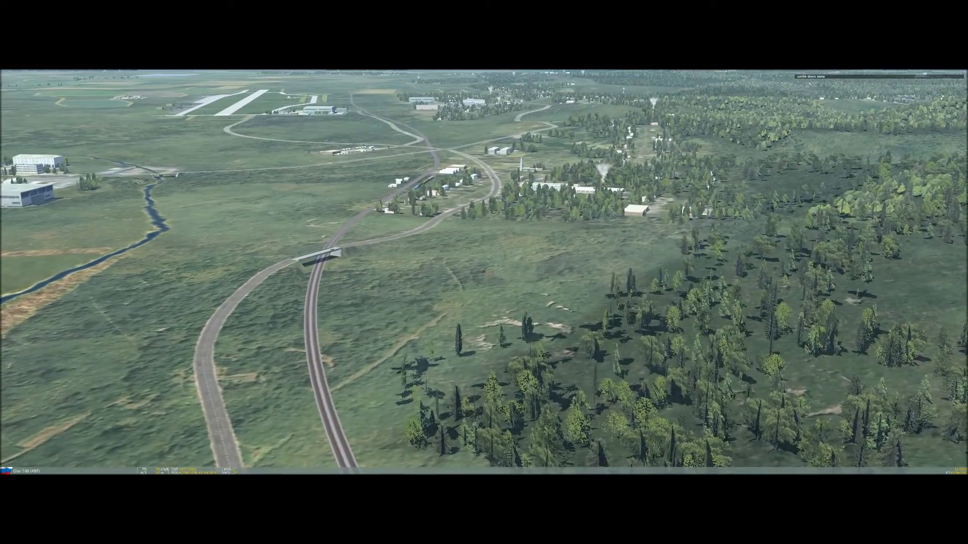
scroll(484, 272, up, 3)
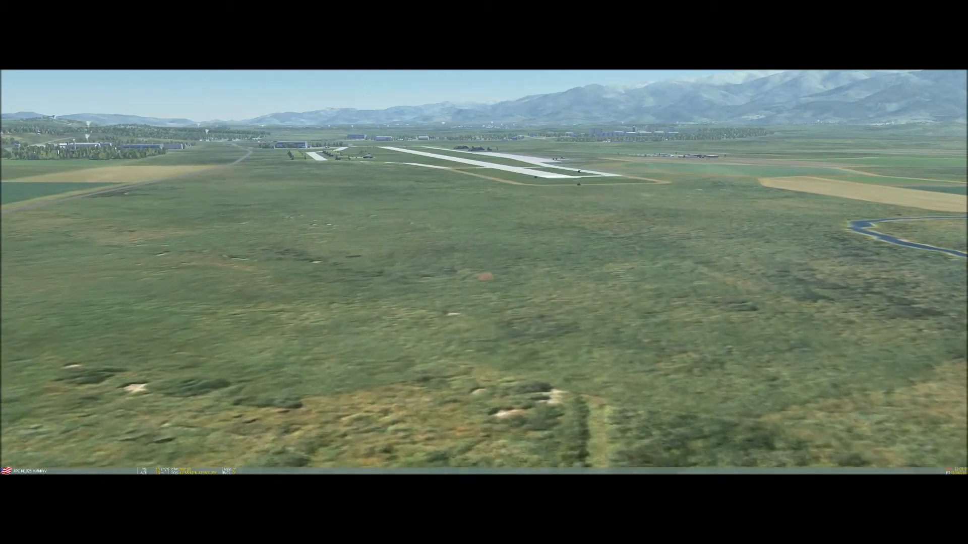
Step: Examine both groups' positions and the Kobuleti airfield's ownership on the mission map, and return to the ground-vehicle view
key(F10)
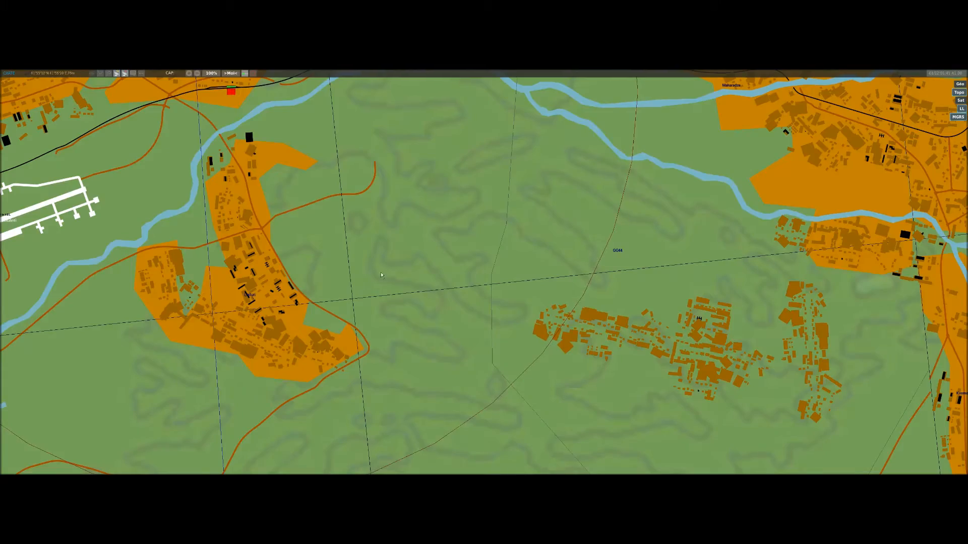
scroll(381, 276, down, 2)
drag(145, 257, 236, 240)
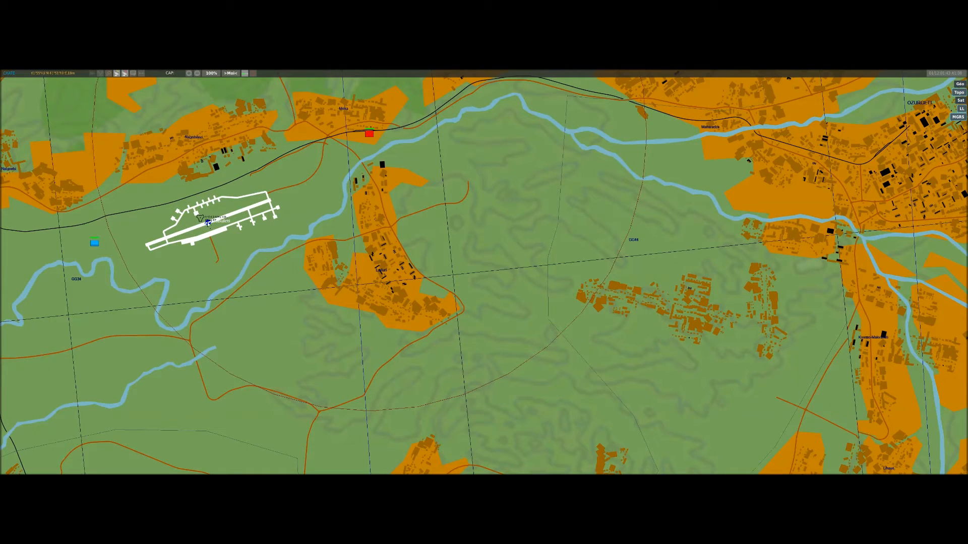
click(208, 223)
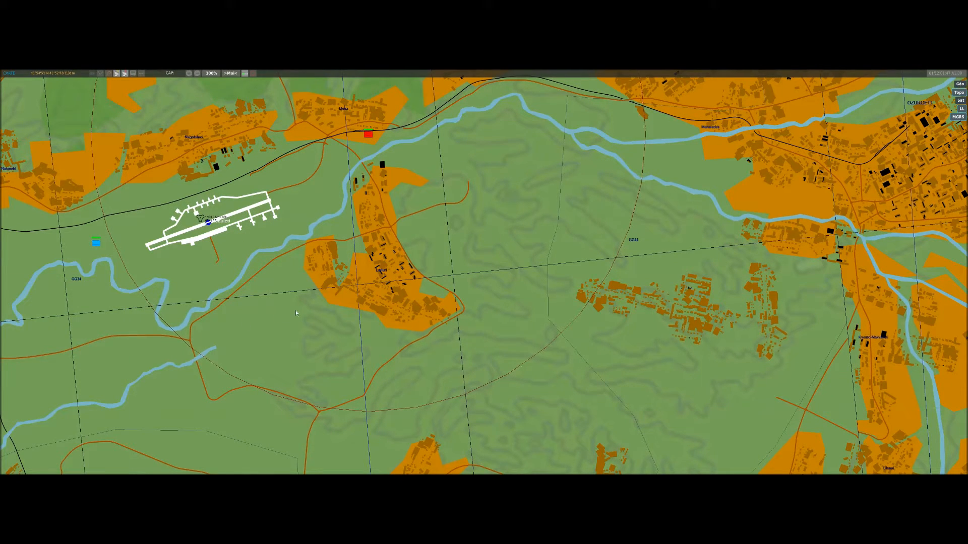
key(F7)
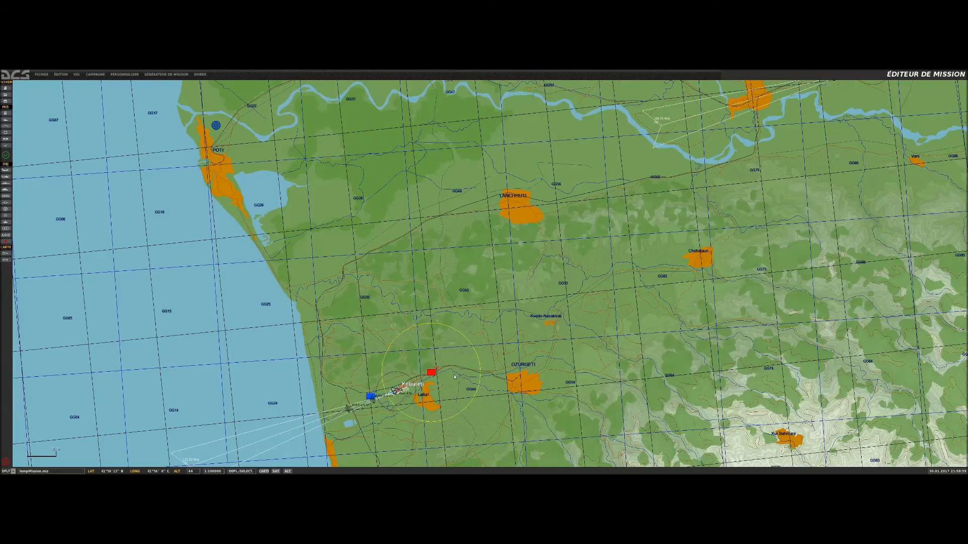
Step: Delete the red tank group and the blue vehicle group near Kobuleti in the mission editor
scroll(447, 383, up, 4)
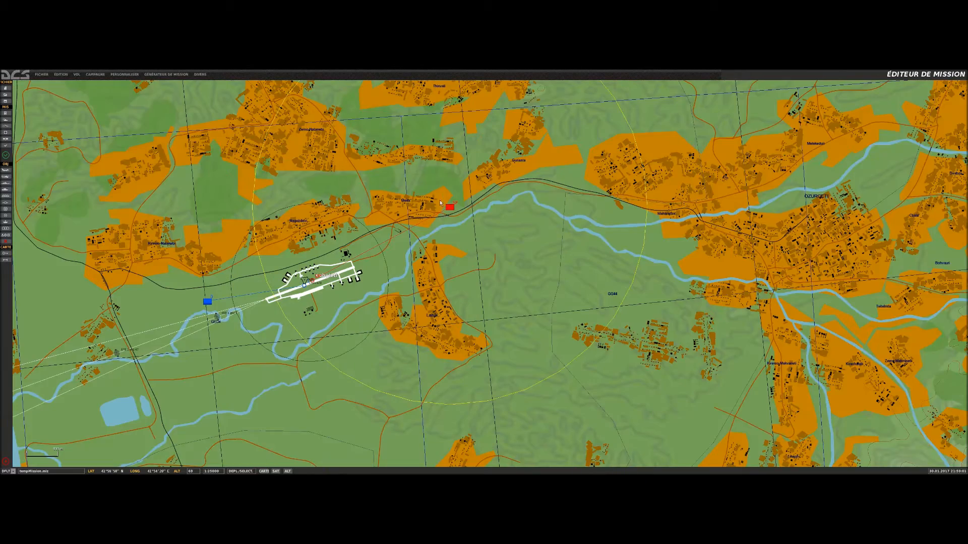
click(449, 207)
key(Delete)
right_drag(226, 292, 309, 244)
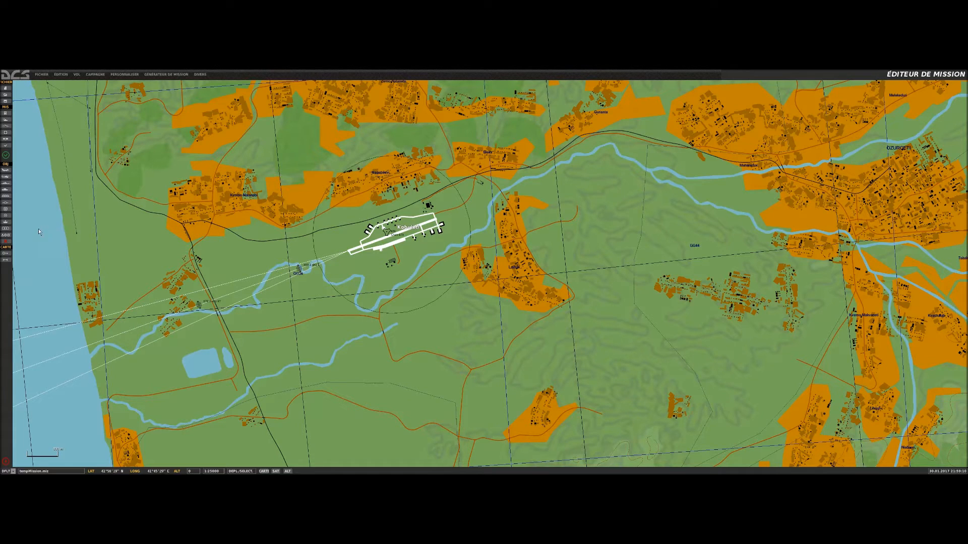
Step: Add a USA UH-1H helicopter group west of the Kobuleti airfield and select it for editing
click(6, 177)
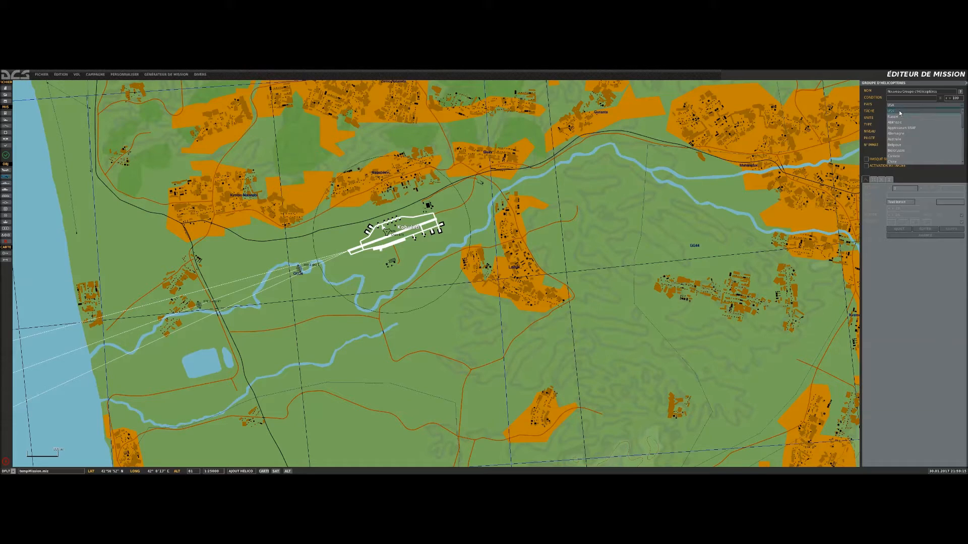
click(898, 125)
scroll(902, 142, down, 2)
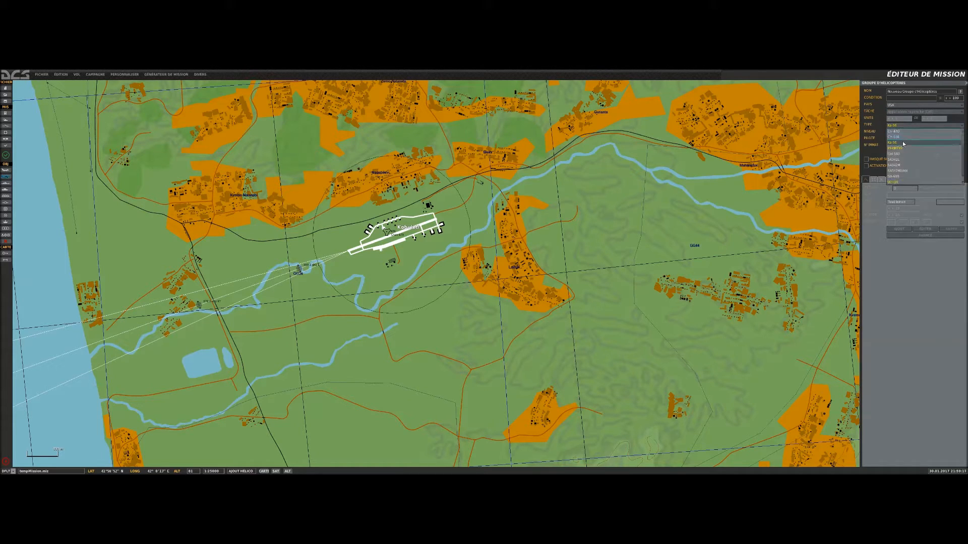
click(887, 182)
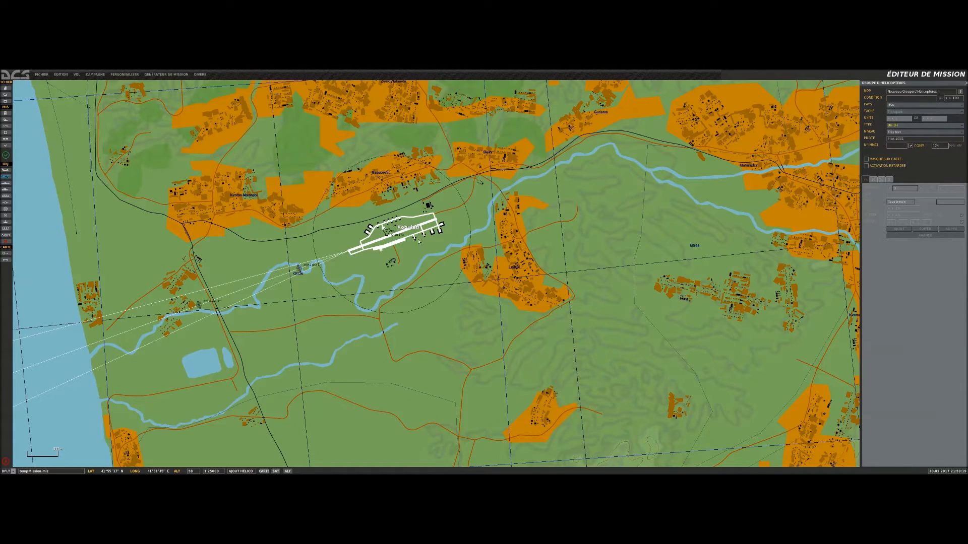
click(299, 253)
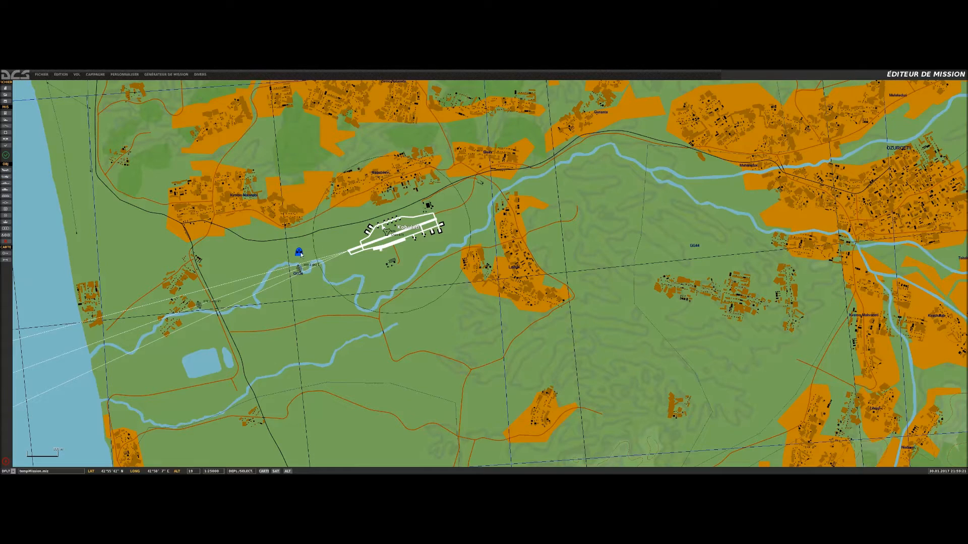
click(299, 253)
Step: Give the helicopter group an advanced landing task with its landing point on the Kobuleti airfield
click(891, 236)
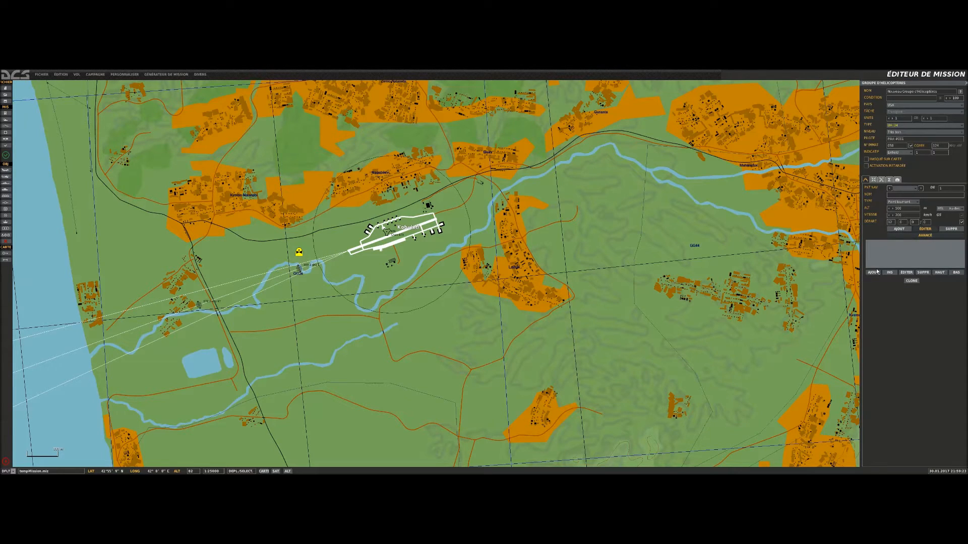
click(798, 176)
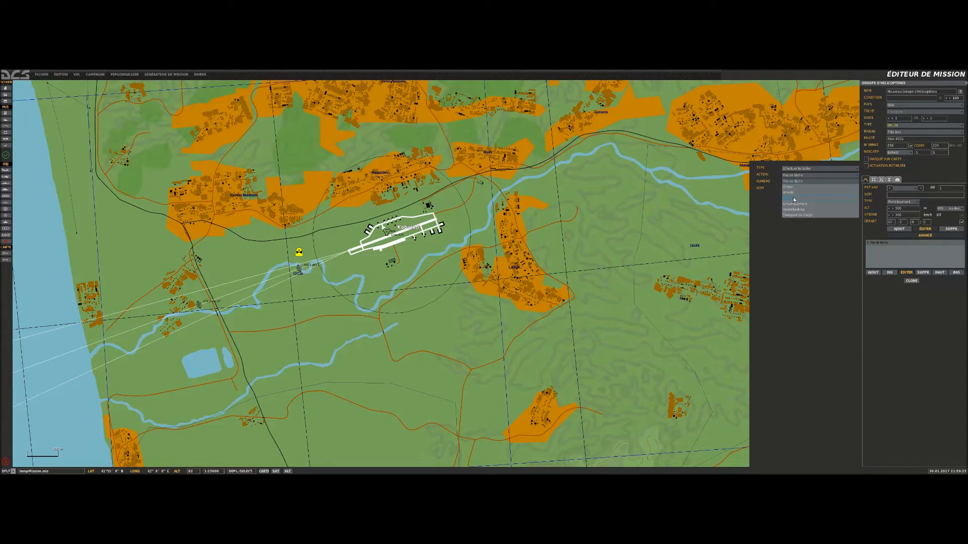
click(790, 193)
drag(328, 261, 387, 240)
click(304, 258)
click(300, 253)
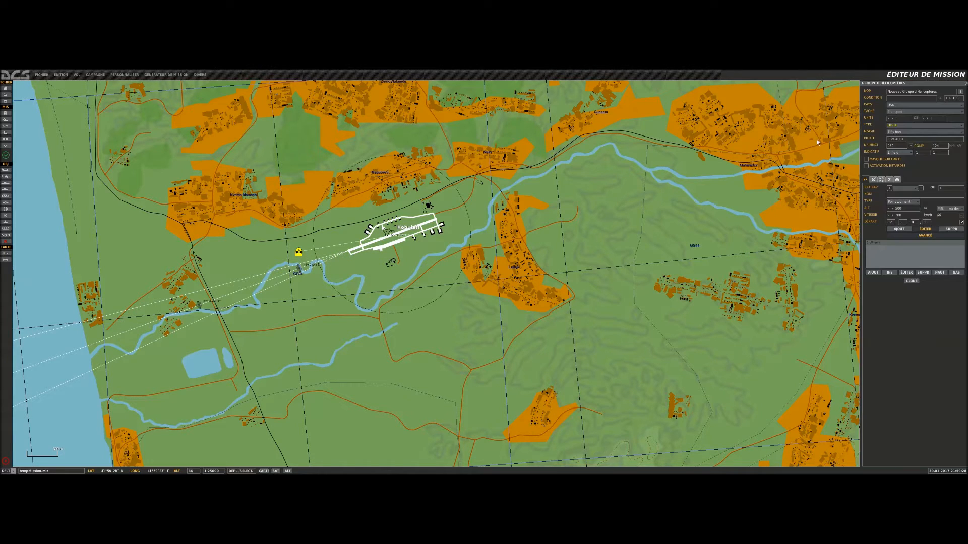
Step: Set the helicopter group's size to four units
click(927, 119)
click(927, 119)
click(927, 118)
Step: Run the mission without saving the changes and inspect the Kobuleti airfield on the mission map
click(6, 156)
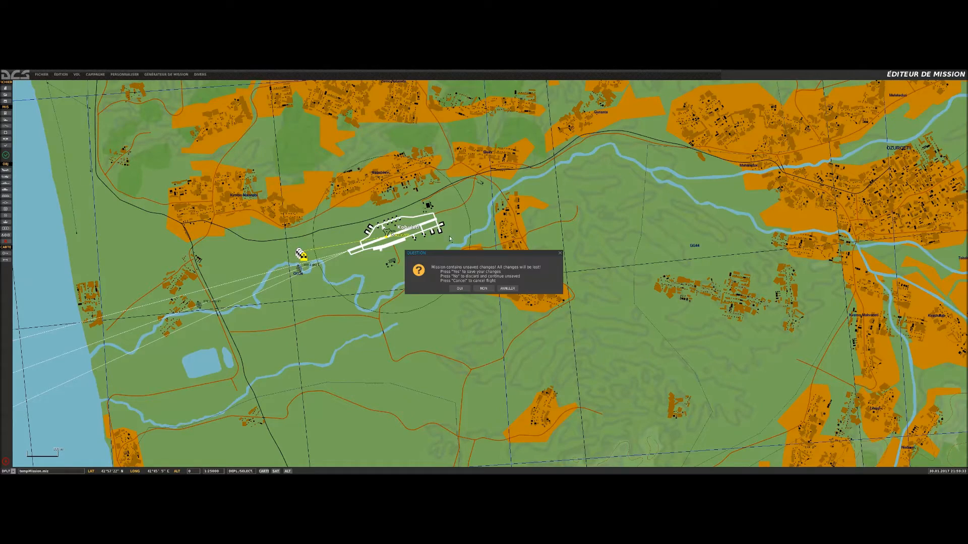
click(483, 288)
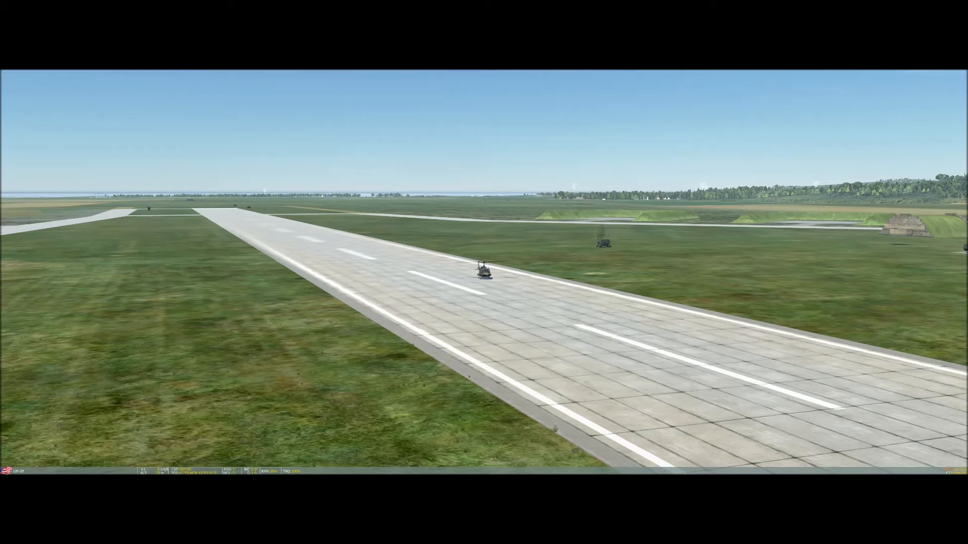
key(F10)
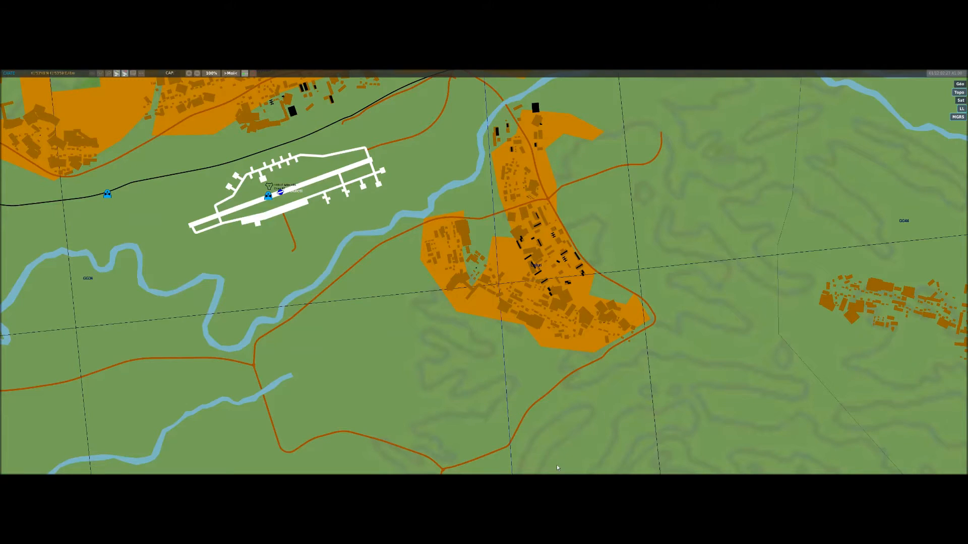
click(280, 194)
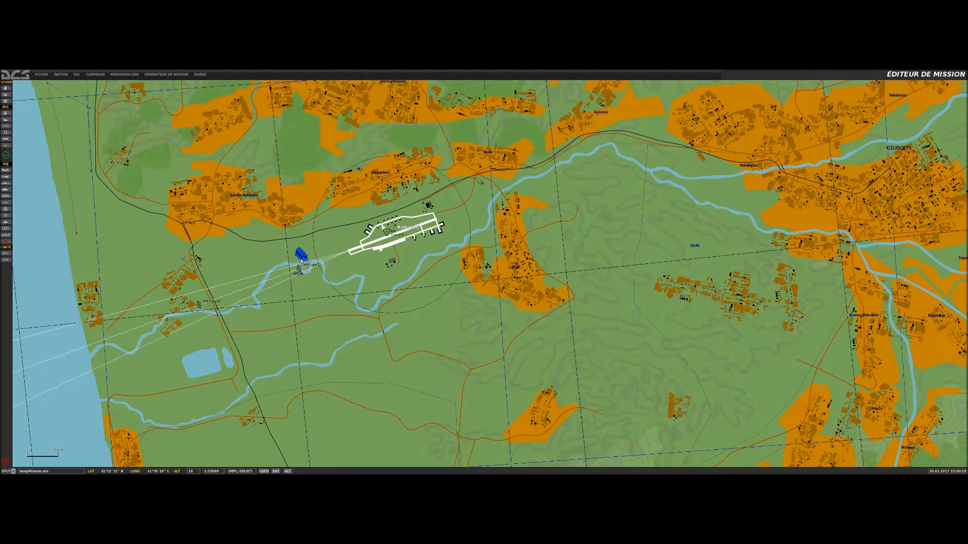
Step: Delete the blue helicopter group west of Kobuleti in the mission editor
click(301, 256)
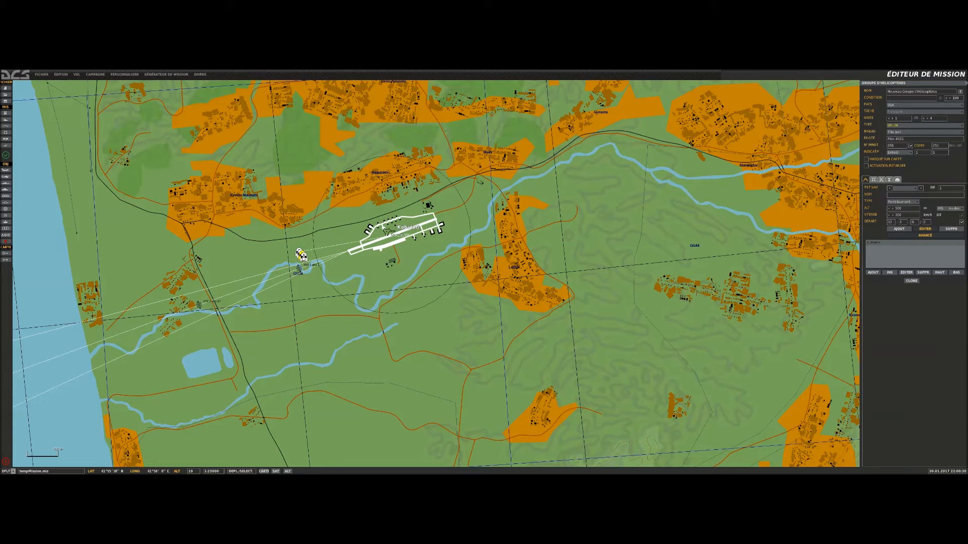
key(Delete)
Step: Place a USA static structure of type Centre de commandement just northwest of the Kobuleti runway's western end
click(6, 196)
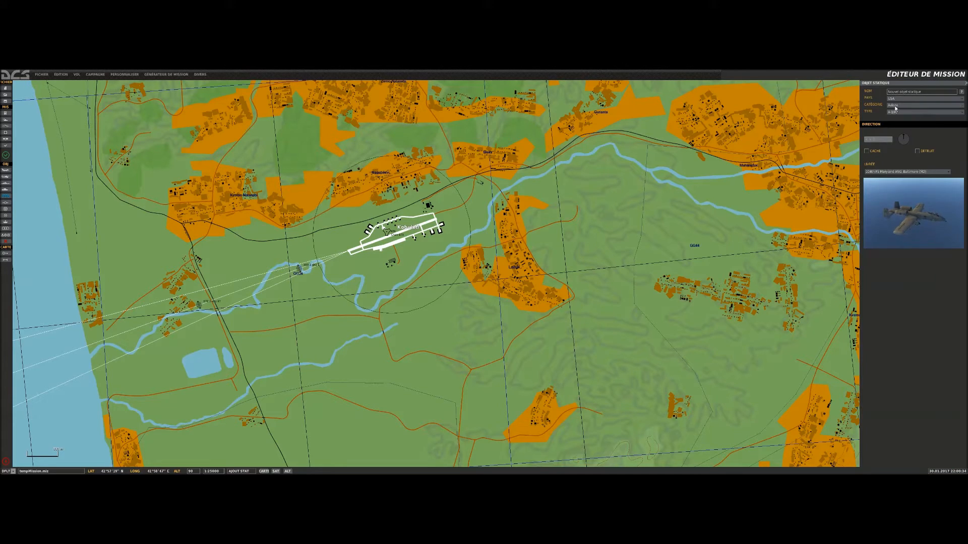
click(895, 105)
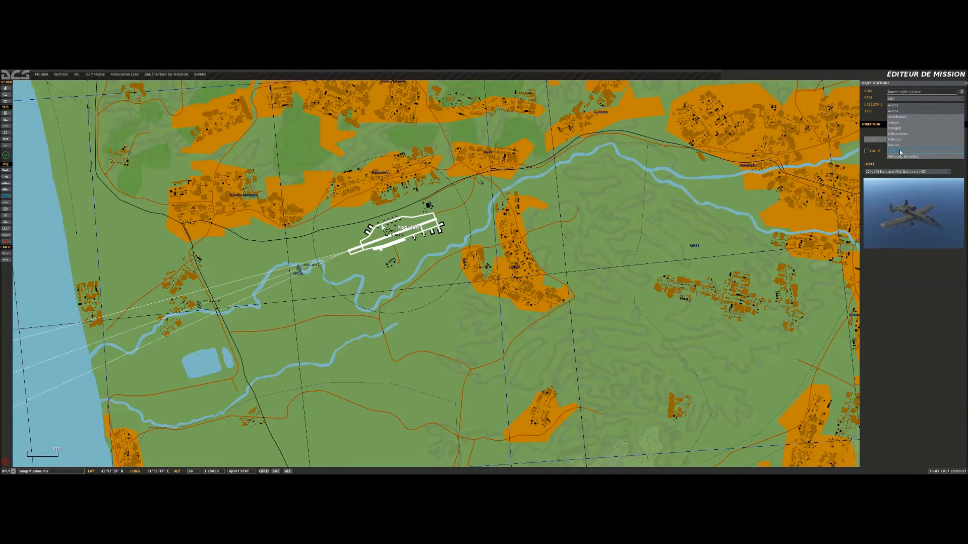
click(901, 151)
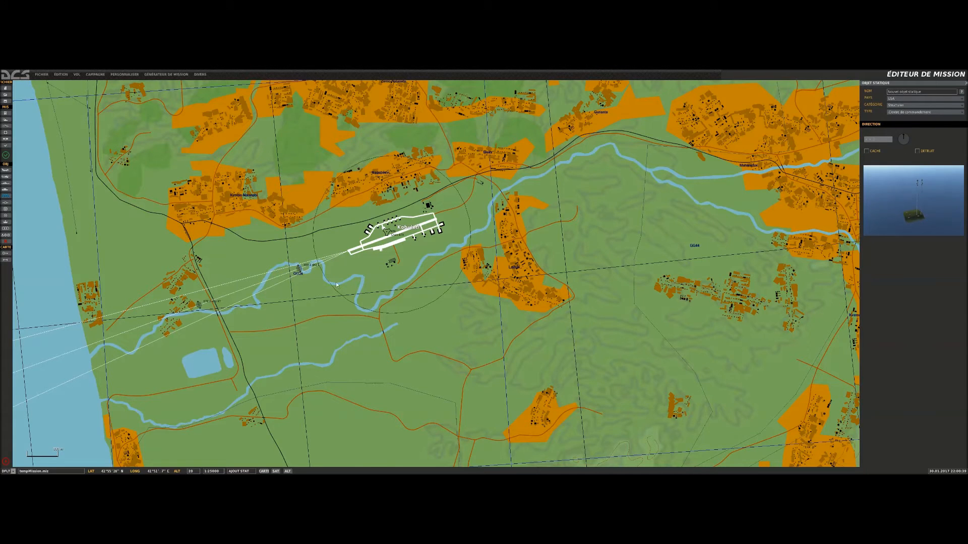
scroll(321, 269, up, 3)
click(390, 193)
click(389, 193)
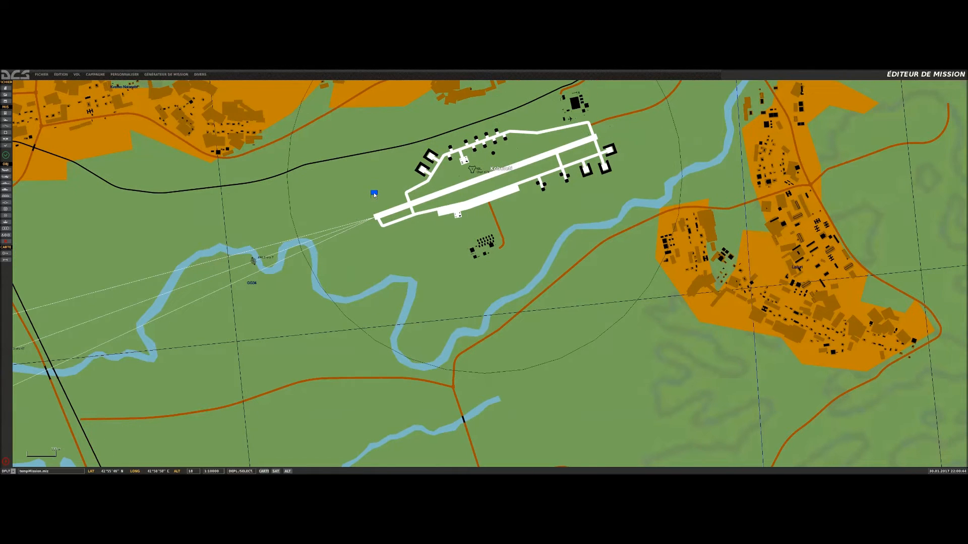
Step: Place a second command centre beyond the runway's northeastern end and assign it to Russia
click(374, 194)
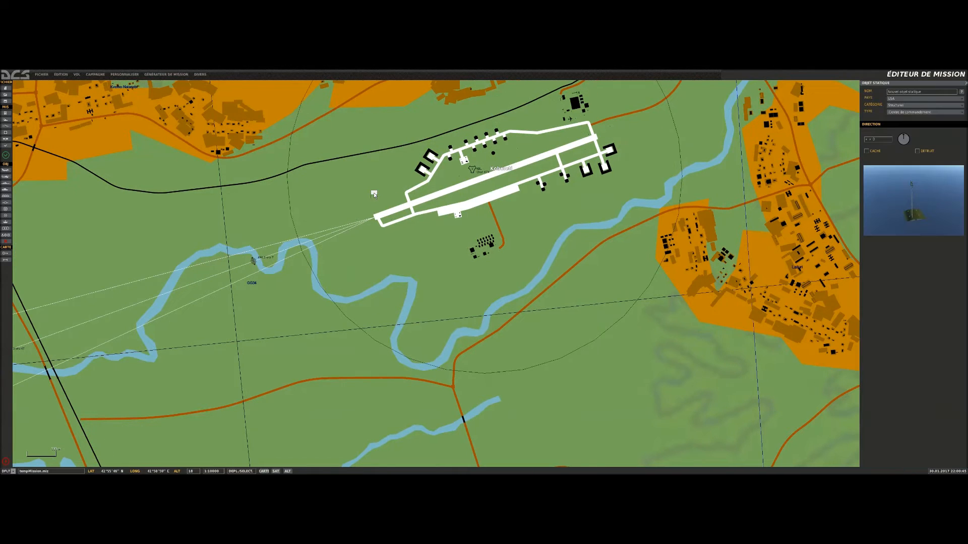
click(627, 127)
click(627, 126)
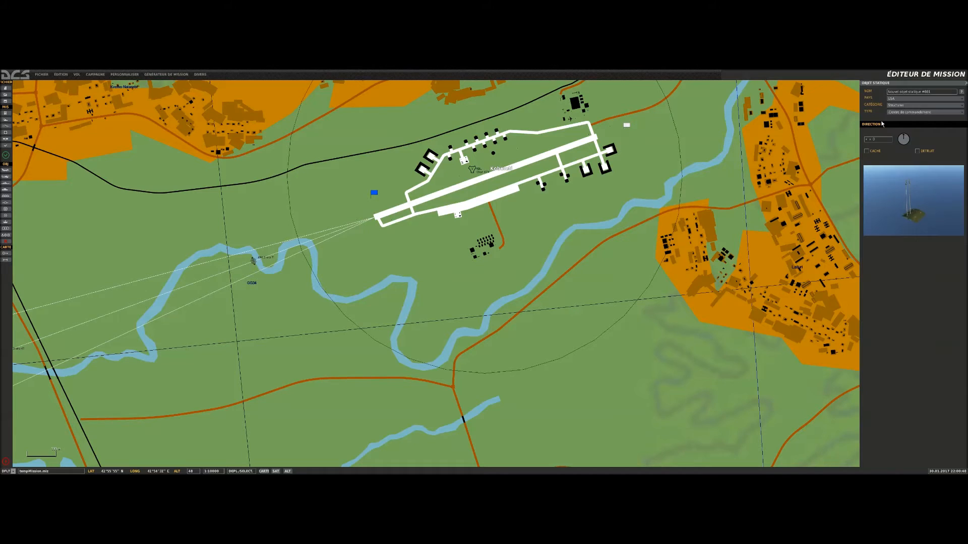
click(905, 99)
click(890, 104)
click(672, 155)
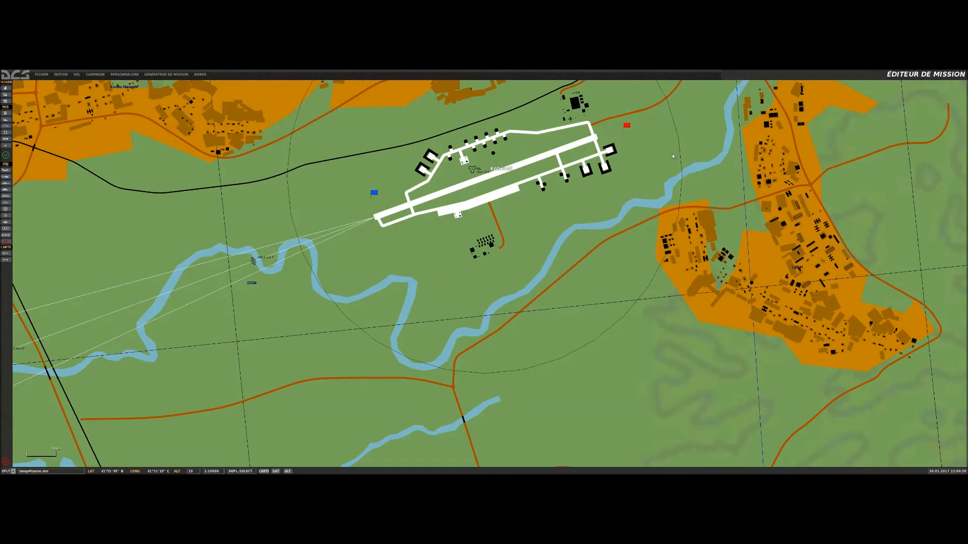
Step: Create a one-time trigger with the elapsed-time condition TEMPS SUP A
click(6, 126)
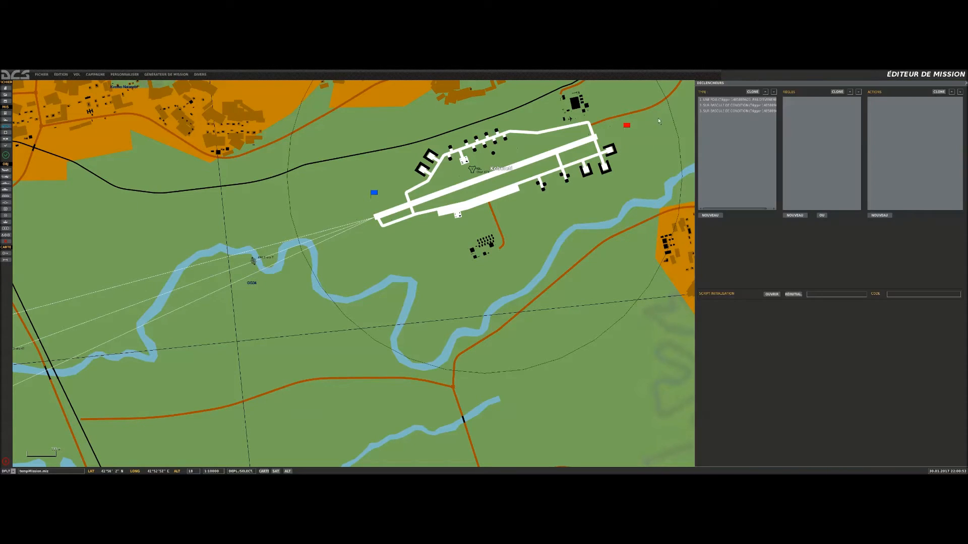
click(710, 215)
click(795, 215)
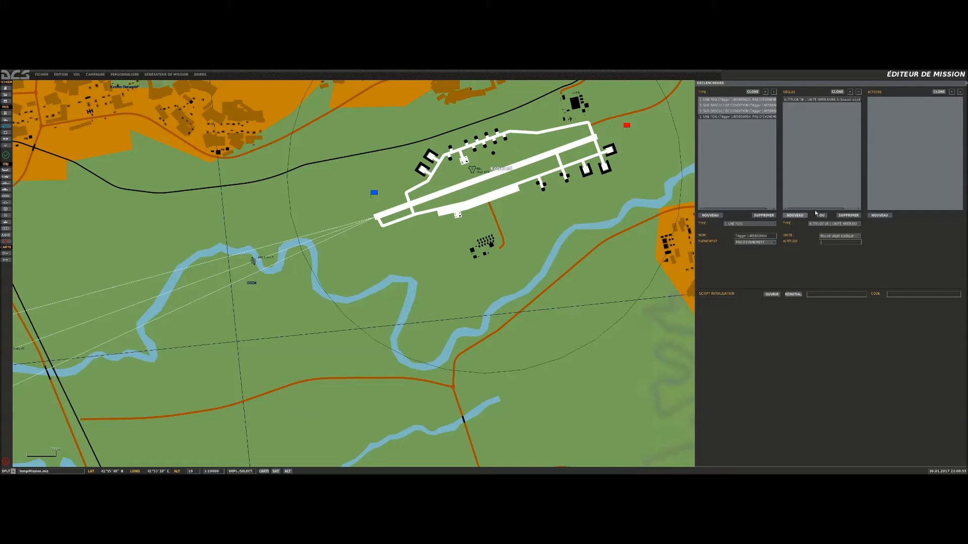
click(825, 224)
scroll(839, 259, down, 5)
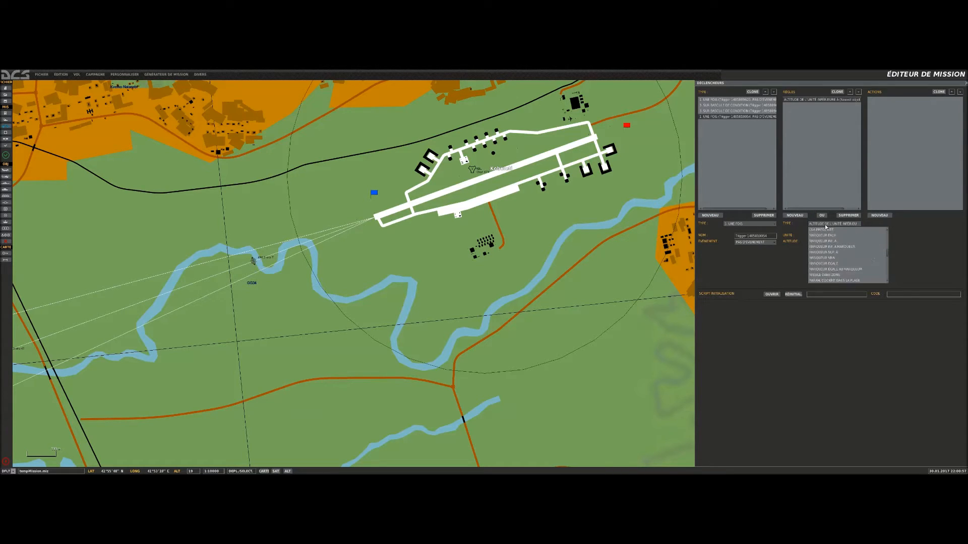
scroll(837, 261, down, 3)
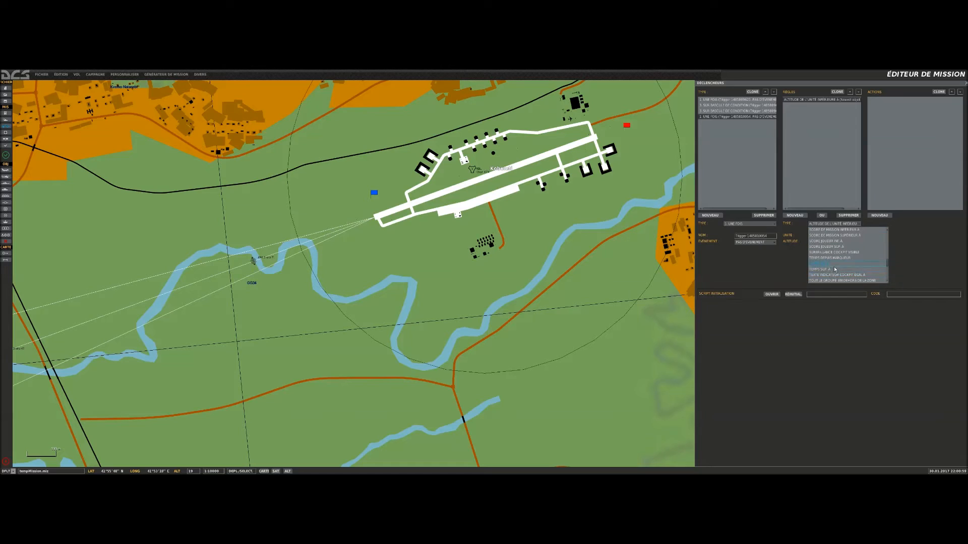
click(826, 270)
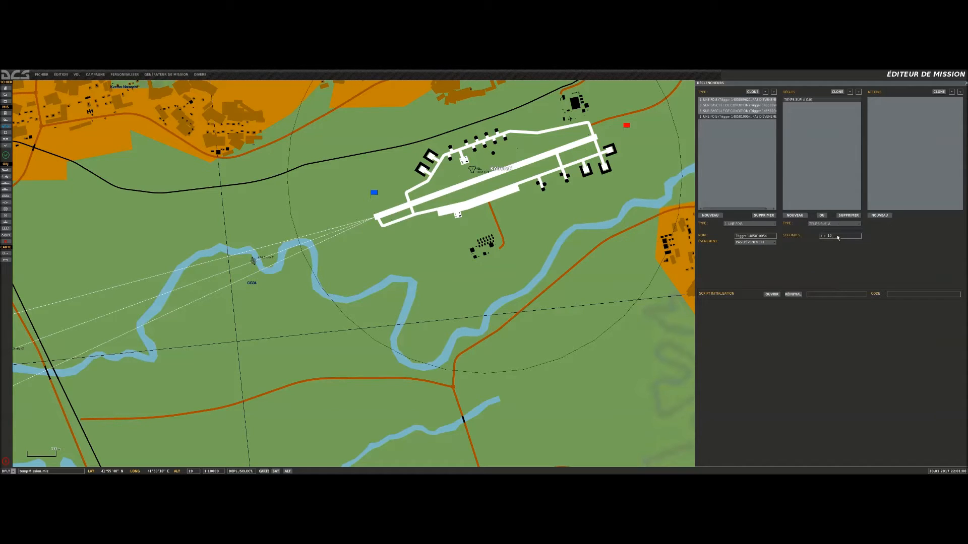
Step: Add a unit-destruction action on the blue command centre with volume 1000 to the trigger, and leave the trigger settings
click(880, 215)
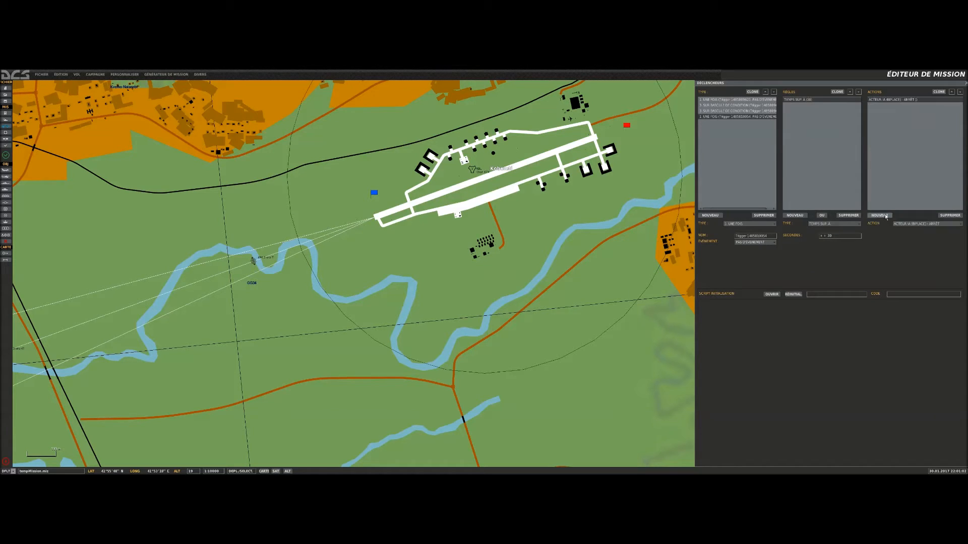
click(909, 224)
scroll(910, 235, down, 5)
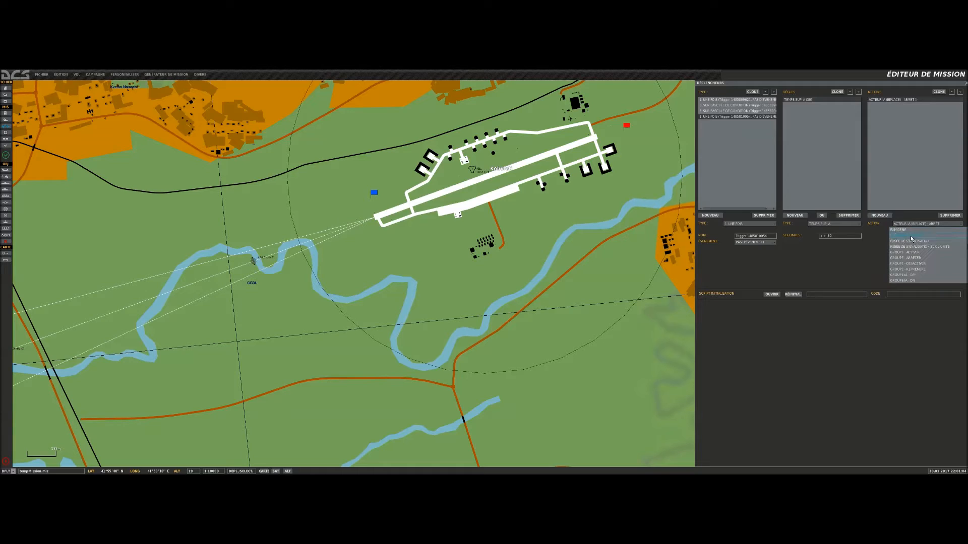
scroll(912, 239, up, 5)
scroll(912, 239, up, 4)
click(915, 271)
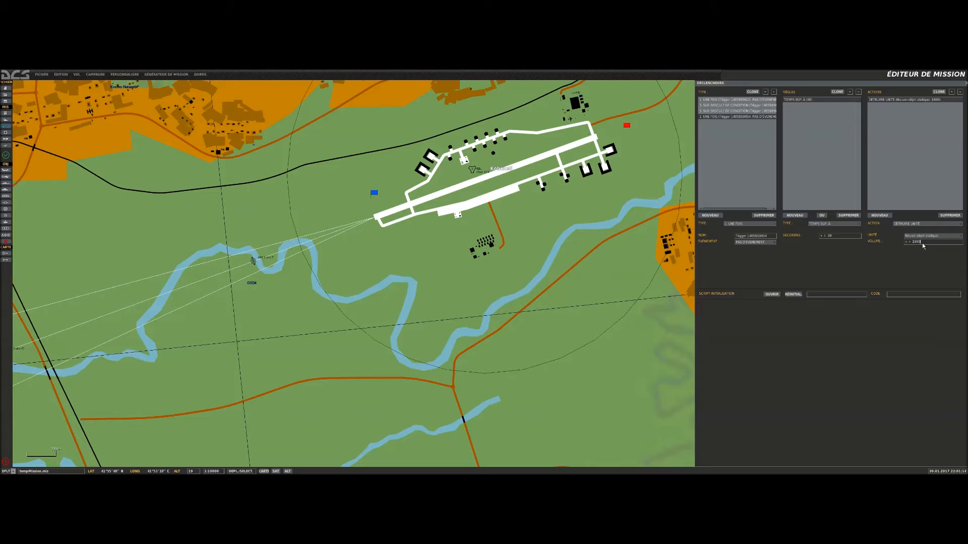
click(965, 82)
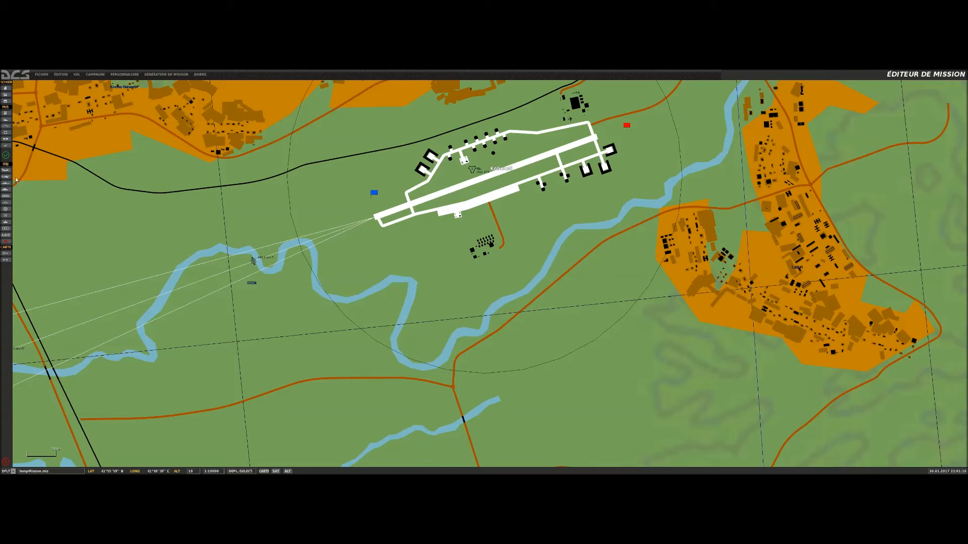
Step: Run the mission without saving the changes and view the surroundings of the Russian command centre and the airfield
click(6, 155)
click(484, 290)
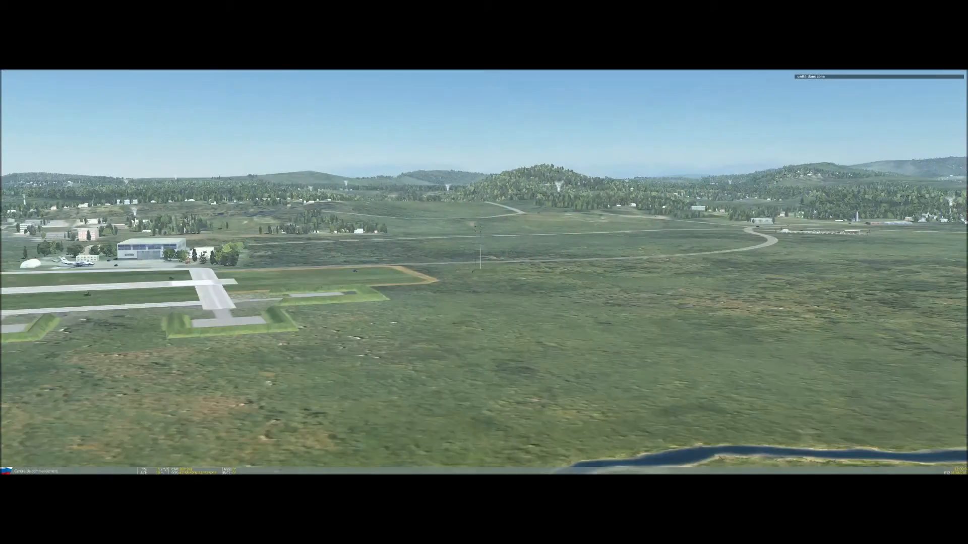
scroll(484, 273, down, 6)
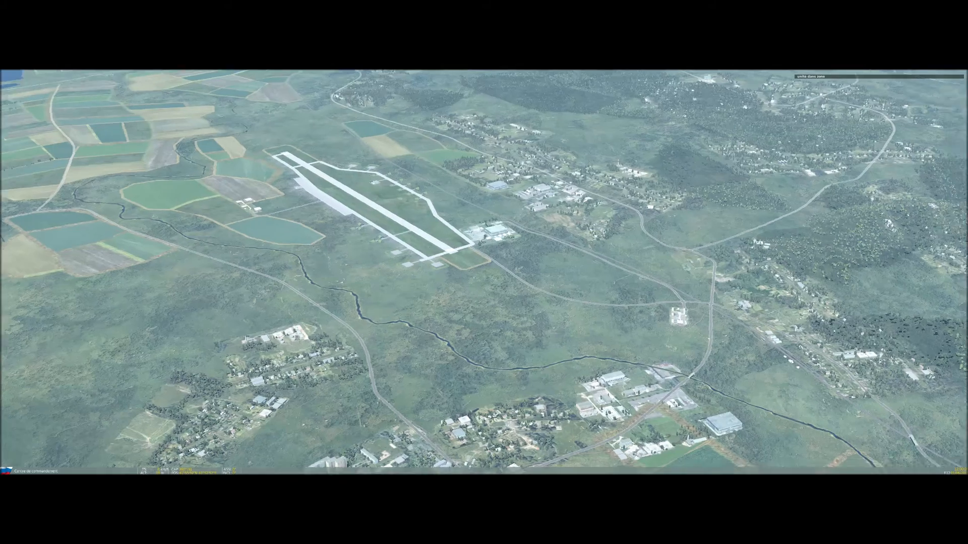
scroll(484, 272, up, 3)
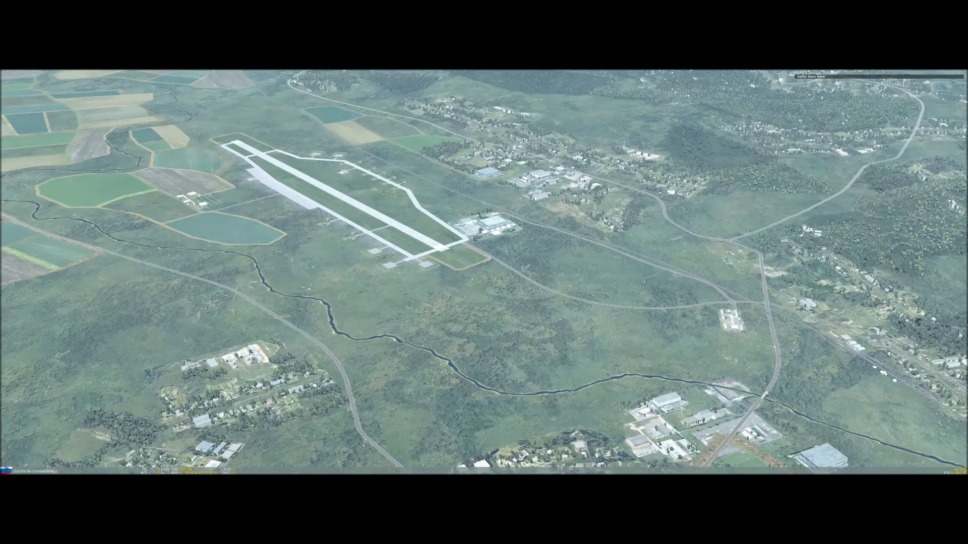
Step: Check the Kobuleti airfield's coalition on the mission map before and after the blue command centre's destruction
key(F10)
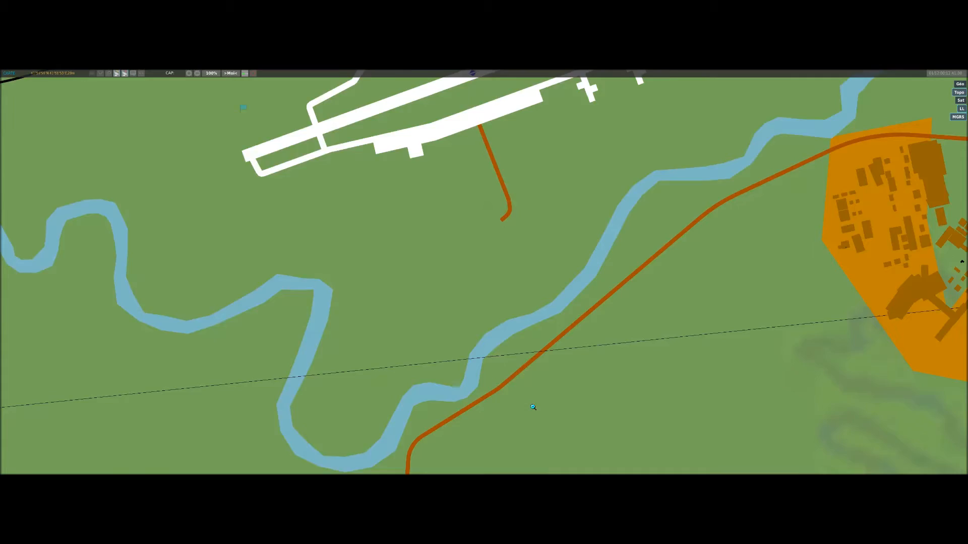
scroll(533, 407, down, 2)
click(487, 208)
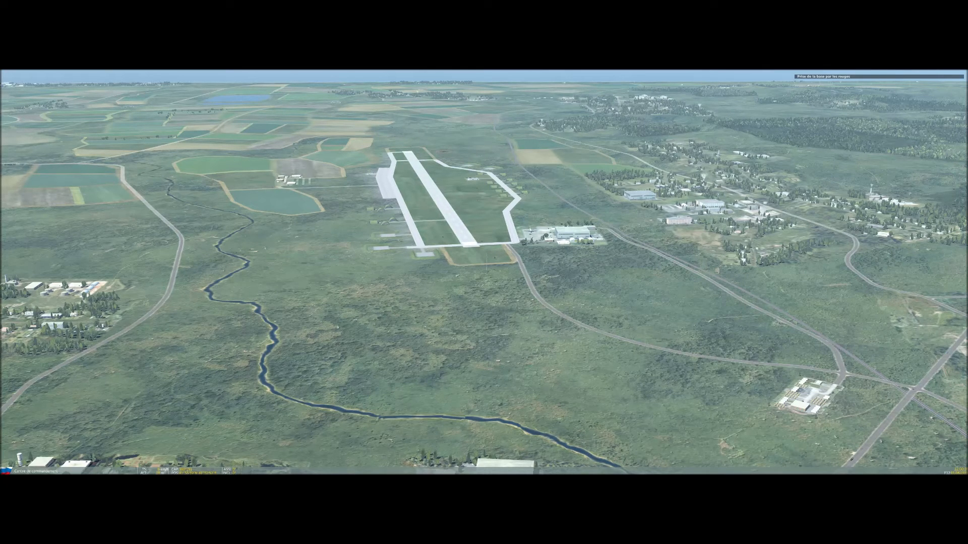
key(F10)
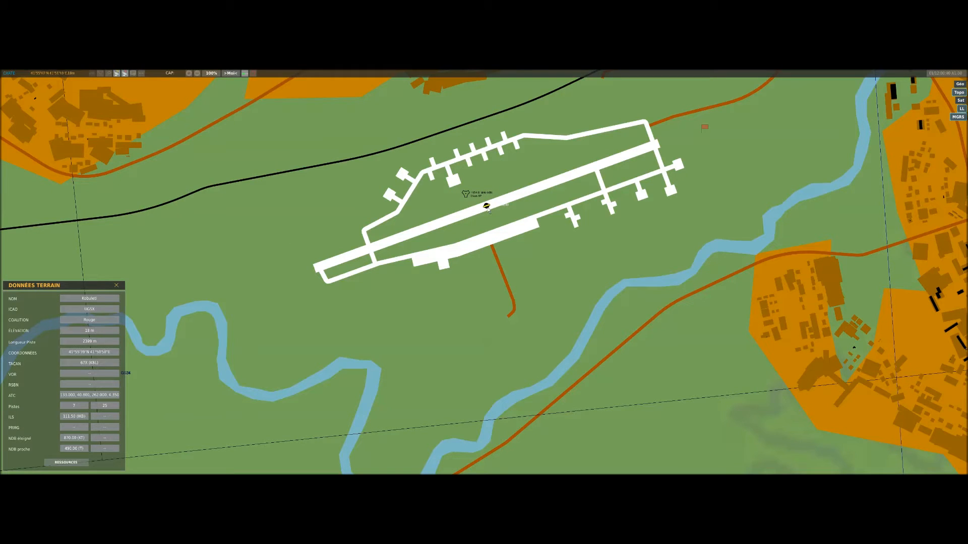
scroll(488, 210, down, 3)
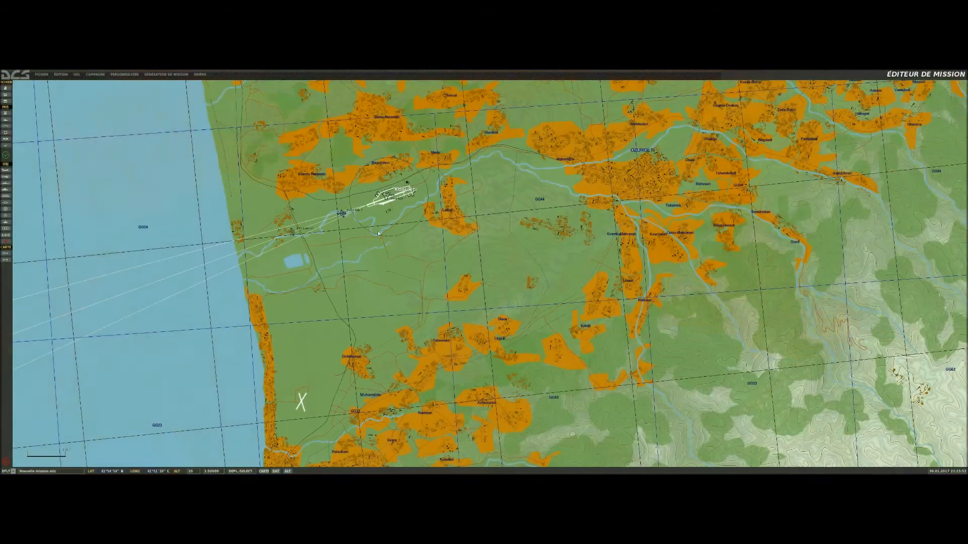
Step: Place a heliport-category FARP static object in the open terrain southeast of Kobuleti airfield
click(6, 196)
click(902, 106)
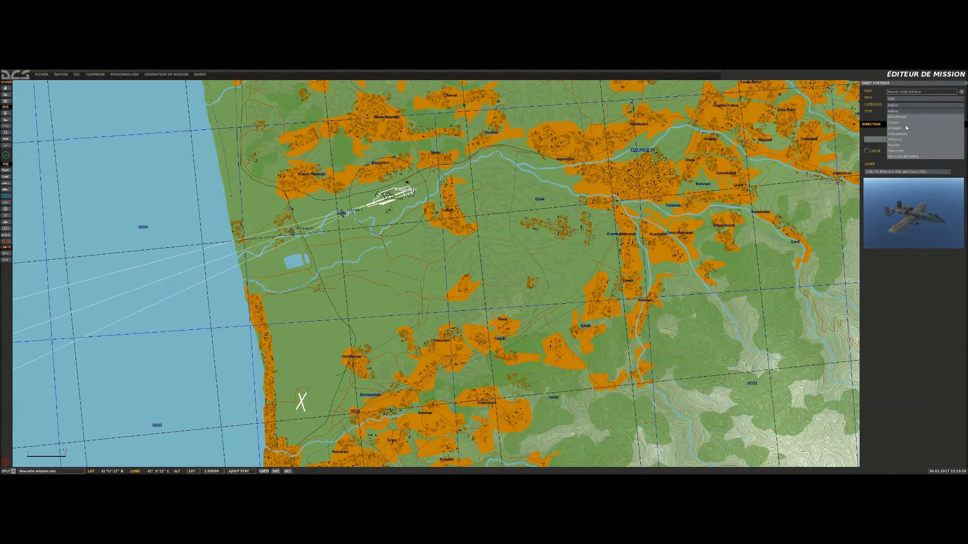
click(903, 133)
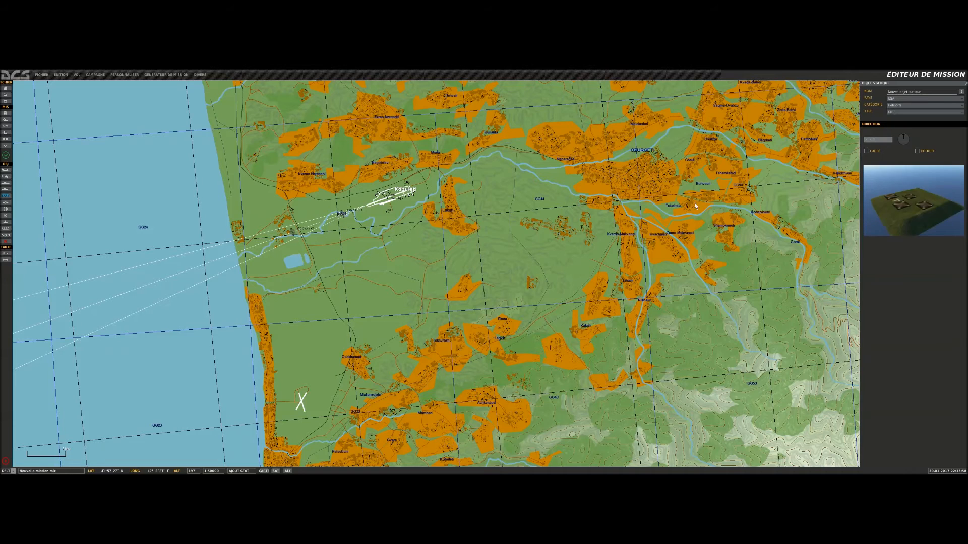
scroll(402, 252, up, 2)
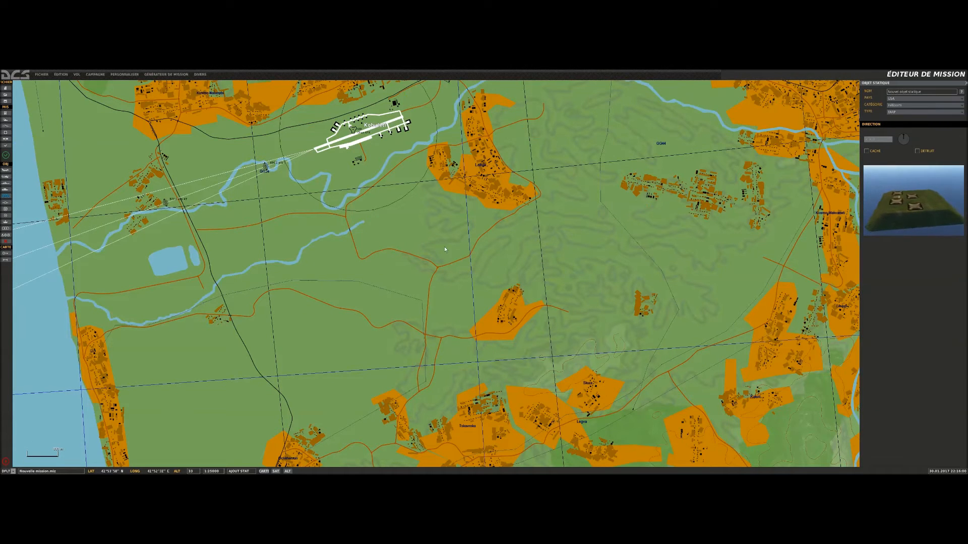
scroll(431, 223, up, 2)
click(444, 220)
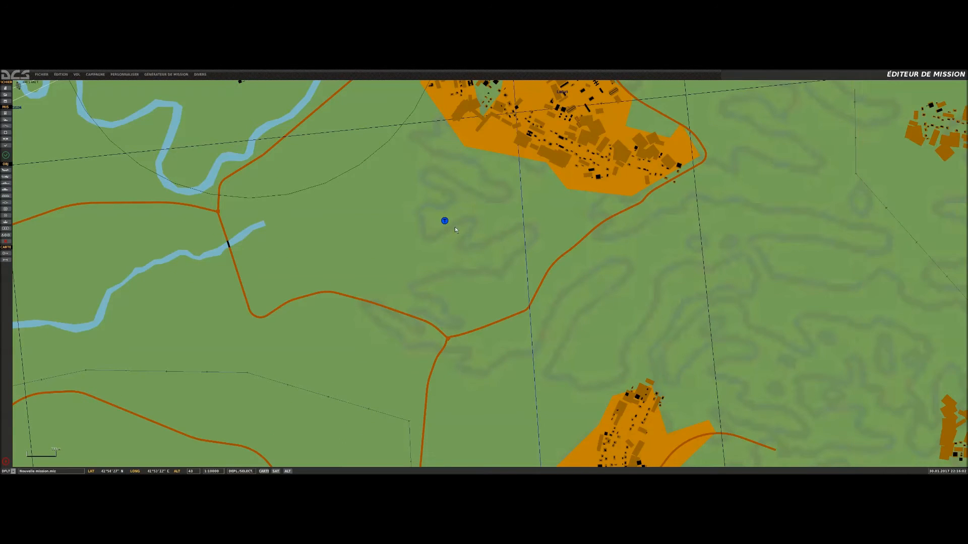
Step: Change the FARP's country to Russia
click(446, 225)
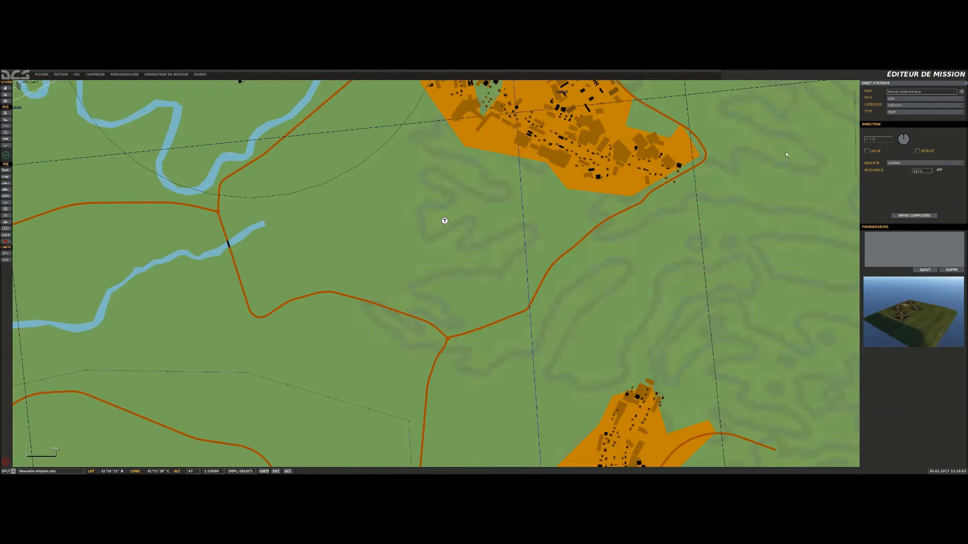
click(900, 99)
click(897, 110)
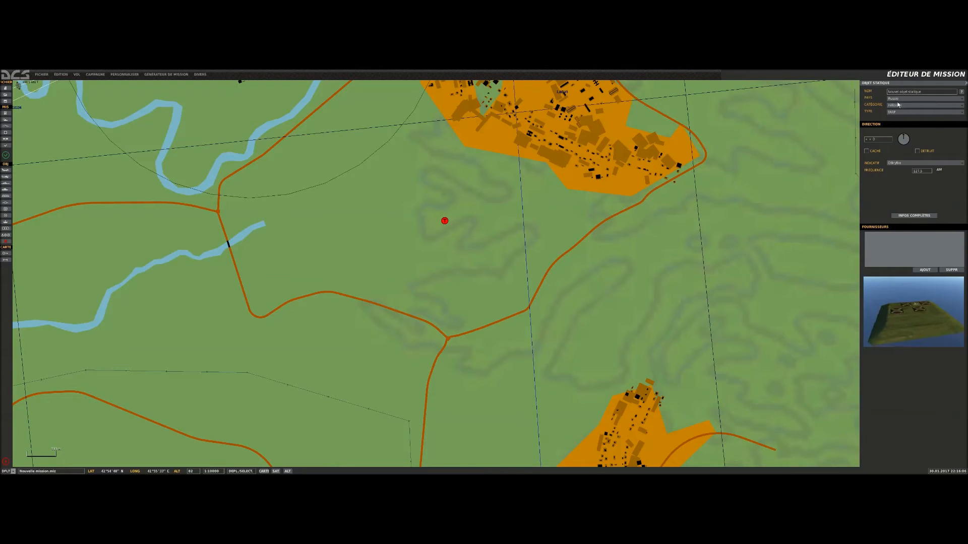
Step: Place a USA vehicle group with an APC AAV-7 southwest of the FARP, near the bend in the road
drag(491, 256, 482, 251)
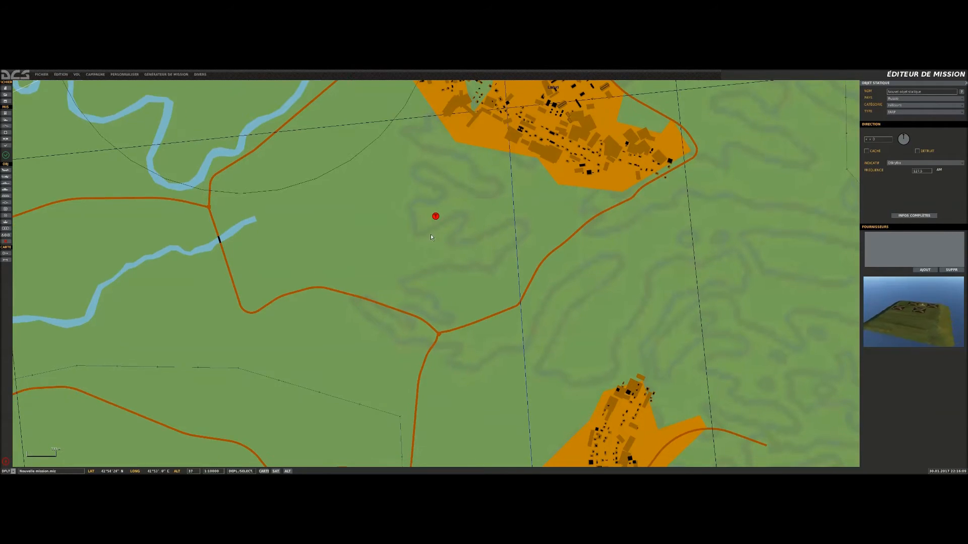
drag(307, 249, 378, 237)
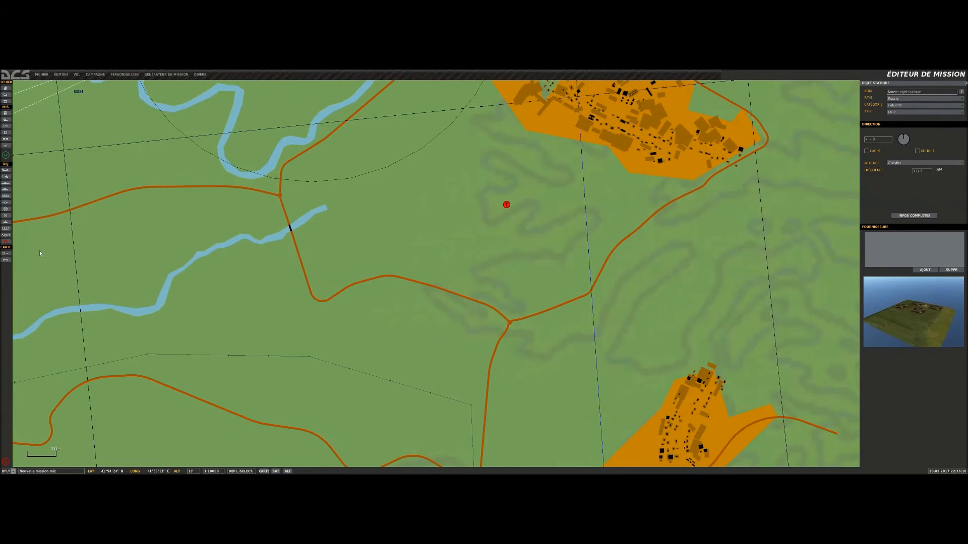
click(5, 189)
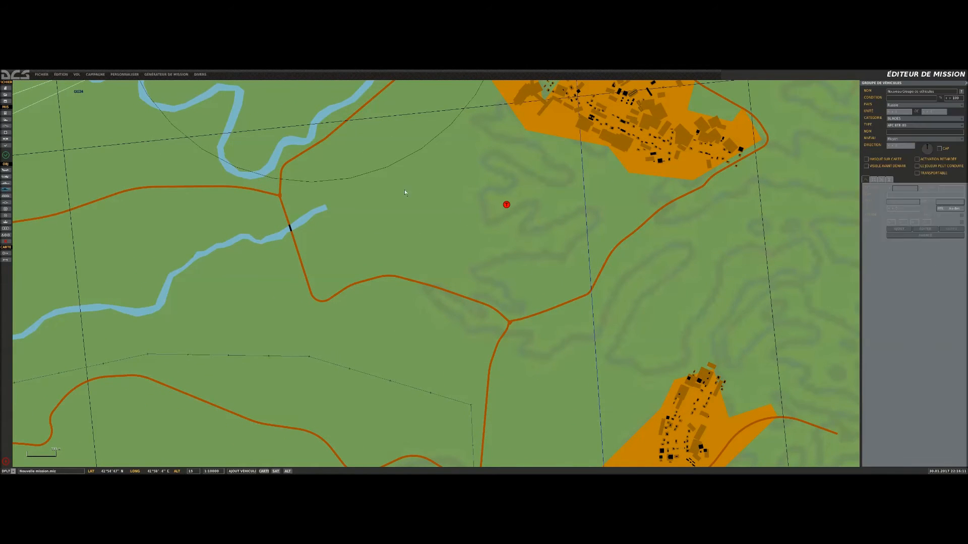
click(903, 105)
click(901, 112)
click(319, 258)
click(320, 259)
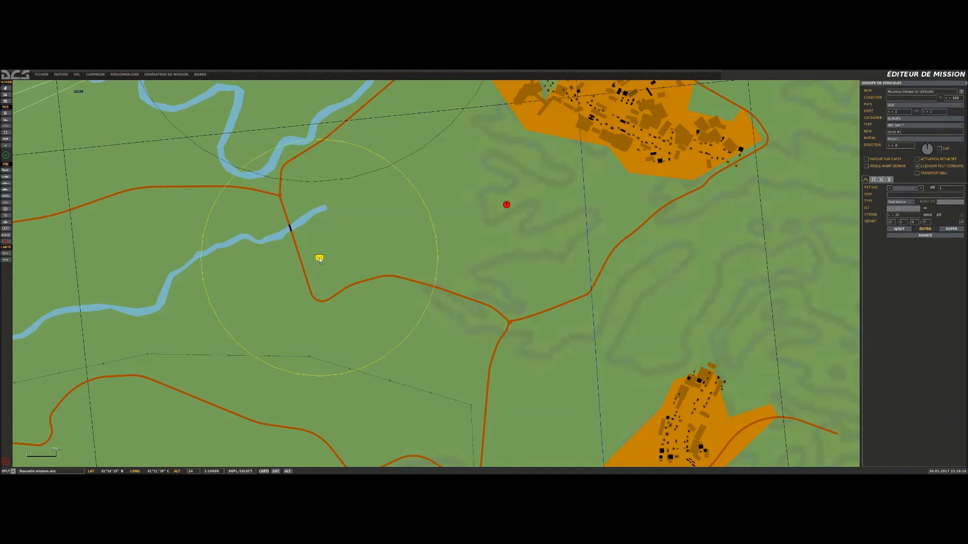
Step: Add a waypoint for the AAV-7 group directly on the FARP and finish its route
click(899, 229)
click(505, 205)
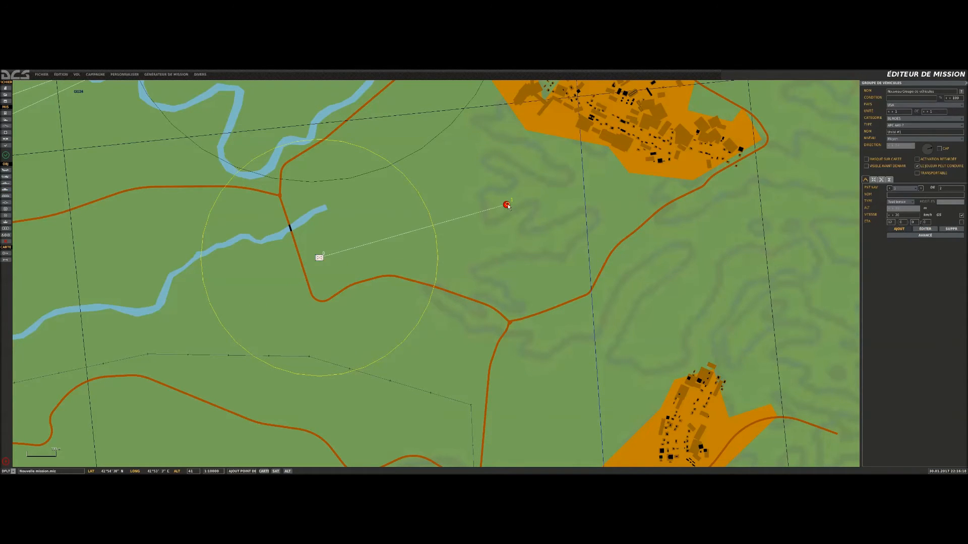
scroll(505, 204, up, 2)
scroll(509, 207, down, 1)
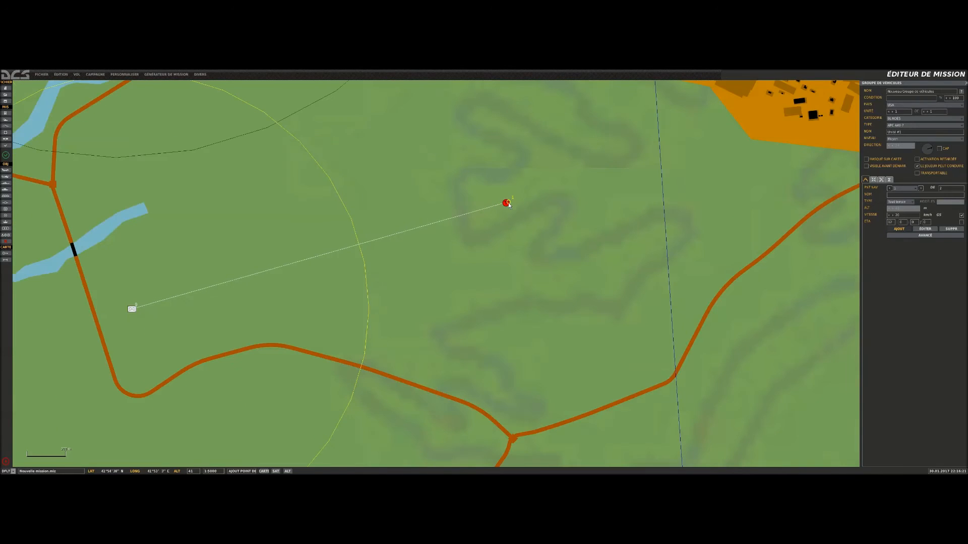
key(Escape)
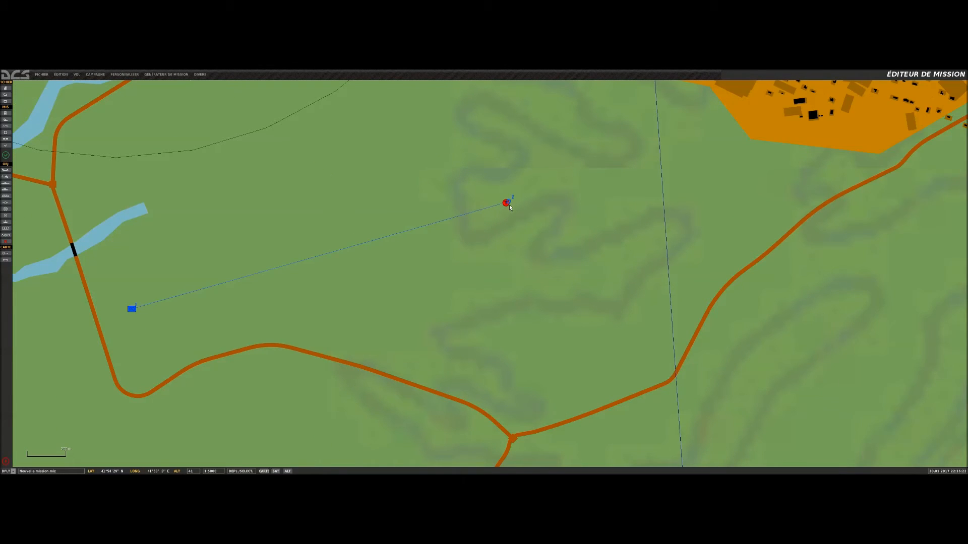
Step: Select the FARP, run the mission without saving the changes and start the flight from the briefing
click(506, 204)
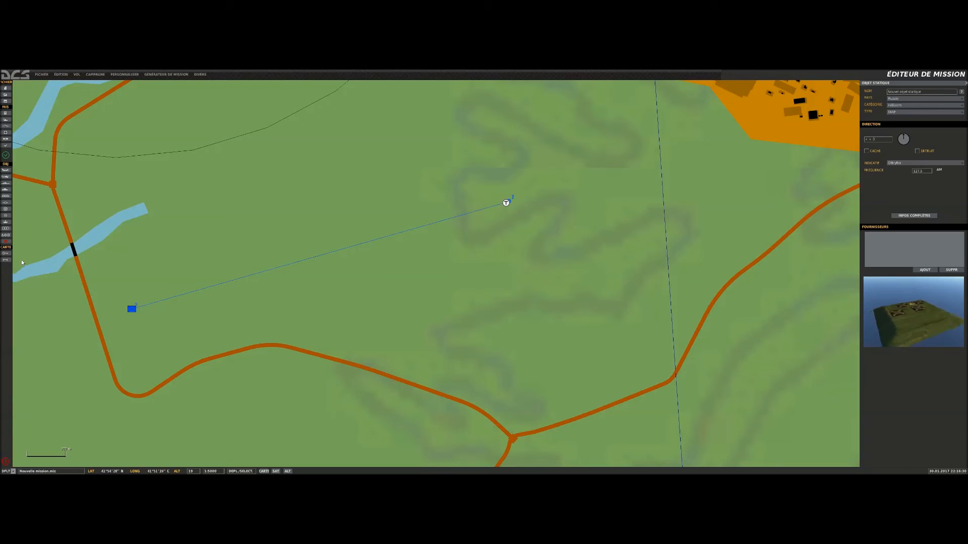
click(5, 154)
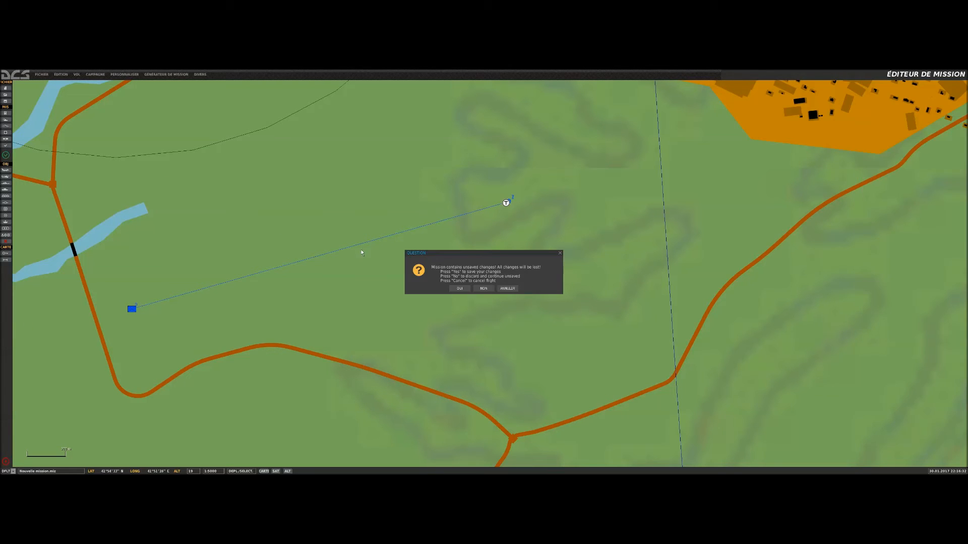
click(487, 290)
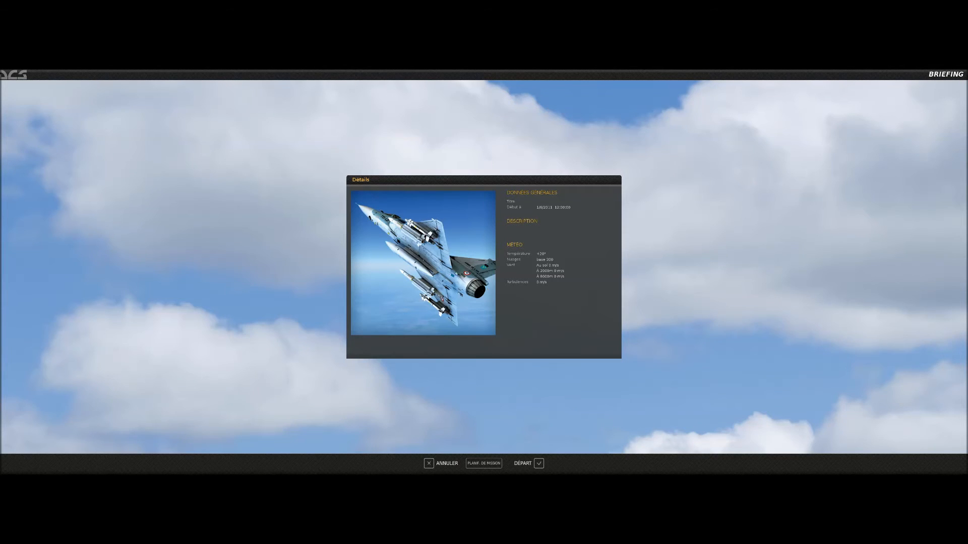
click(540, 463)
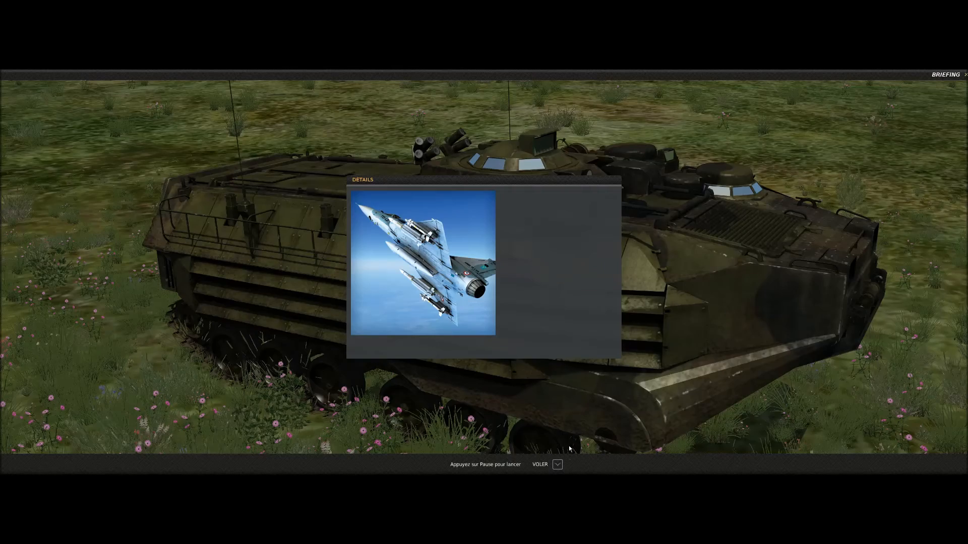
click(557, 463)
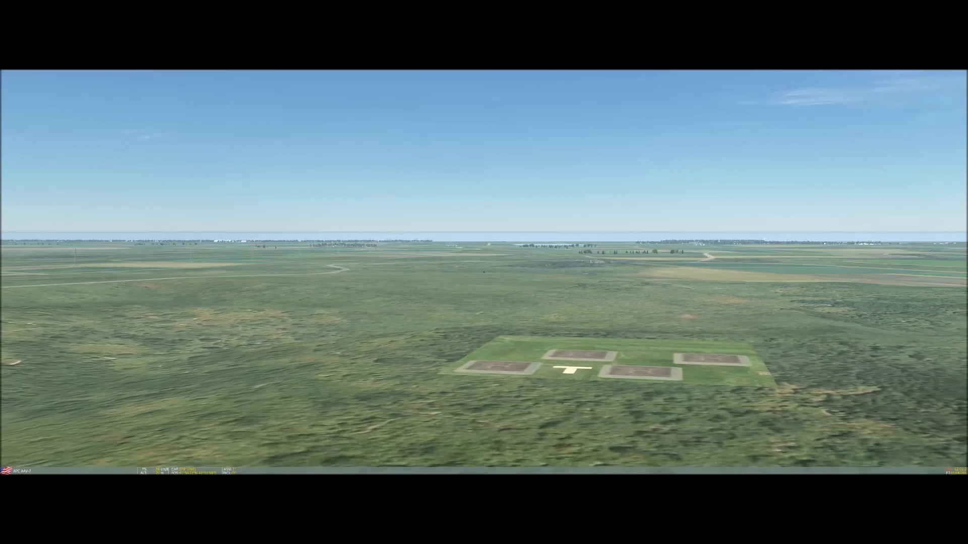
Step: Check the FARP's coalition on the mission map as the AAV-7 approaches, and inspect both units' details
key(F10)
scroll(557, 443, down, 2)
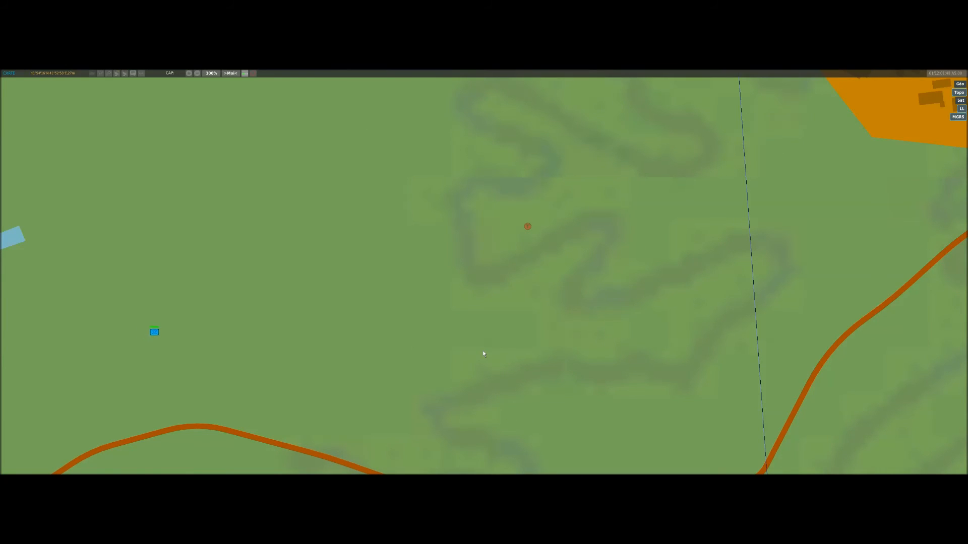
click(528, 227)
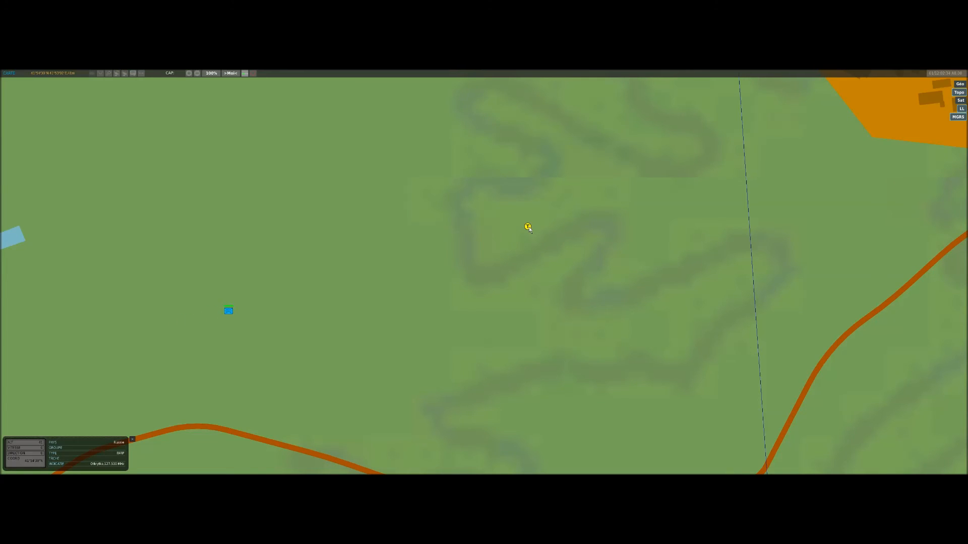
click(429, 323)
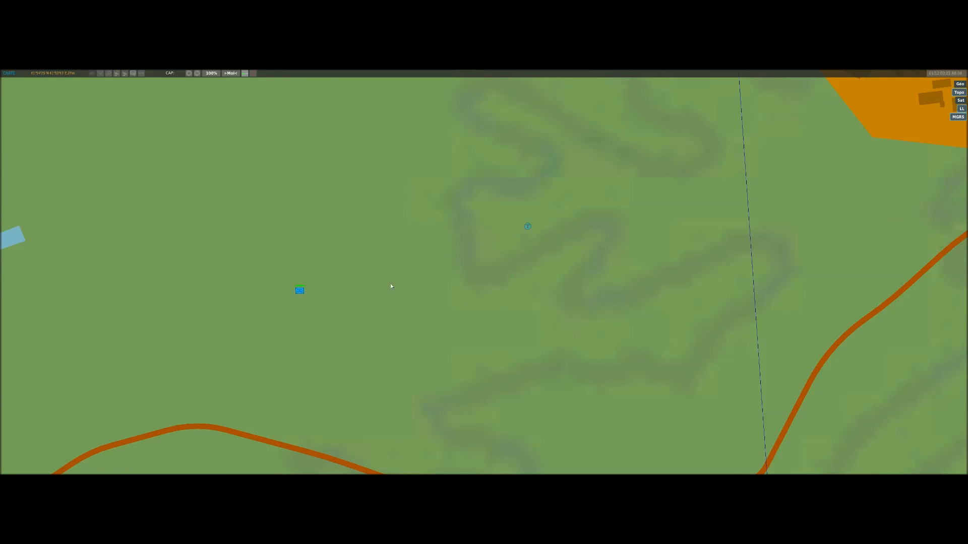
click(307, 289)
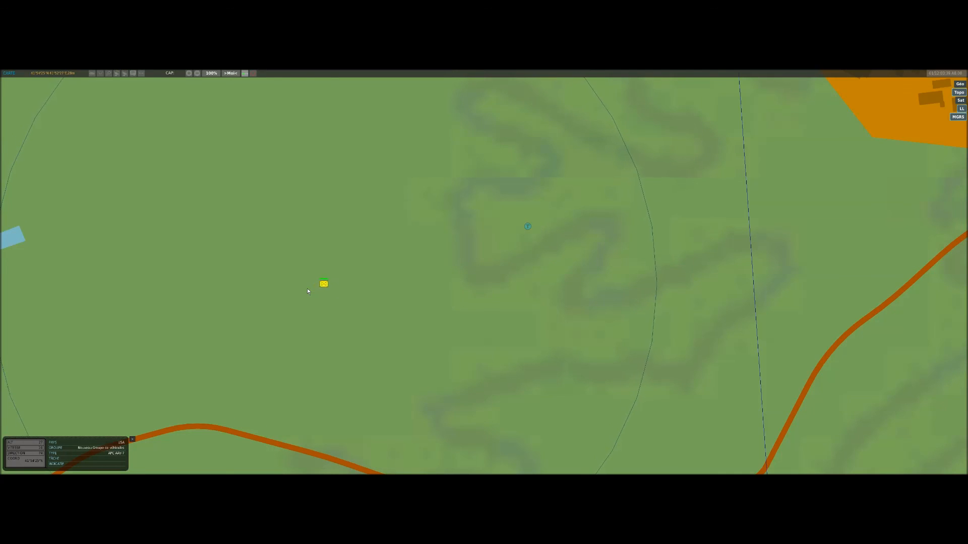